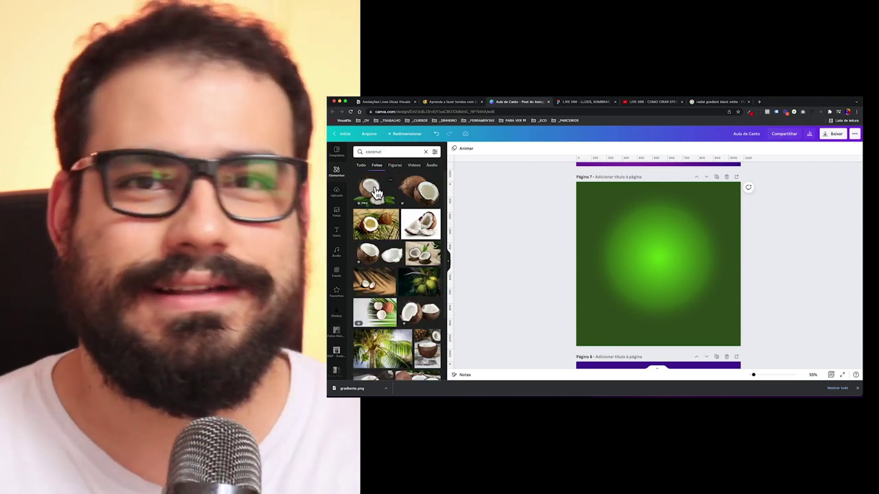
double_click(624, 232)
drag(624, 233, 526, 377)
drag(610, 257, 709, 280)
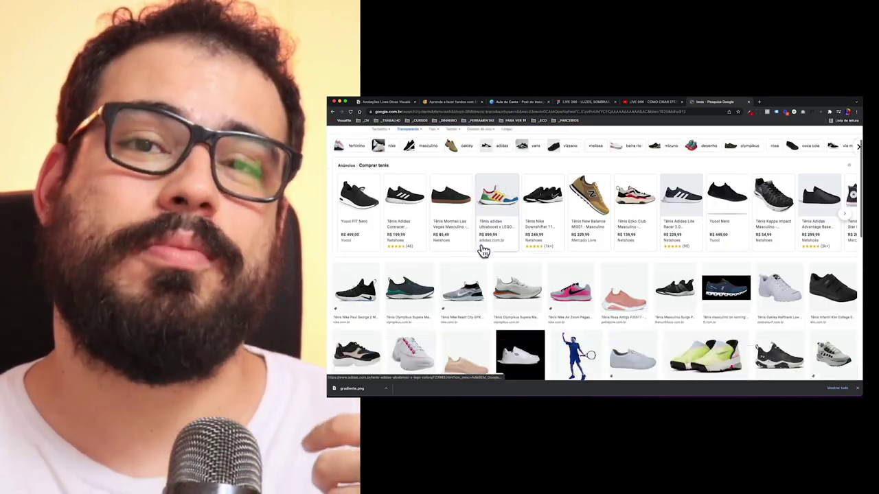
- Copy the dark sneaker with the teal sole from the image search and place it on the blue Figma frame
click(406, 265)
right_click(673, 251)
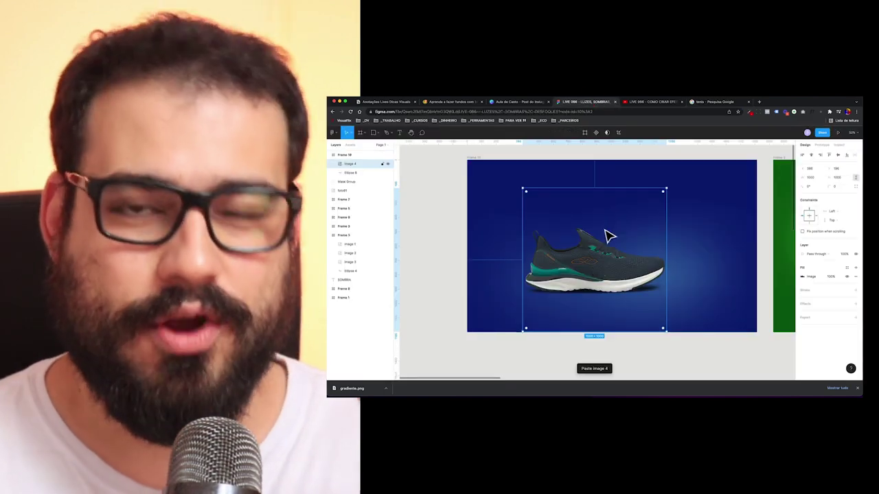
click(714, 271)
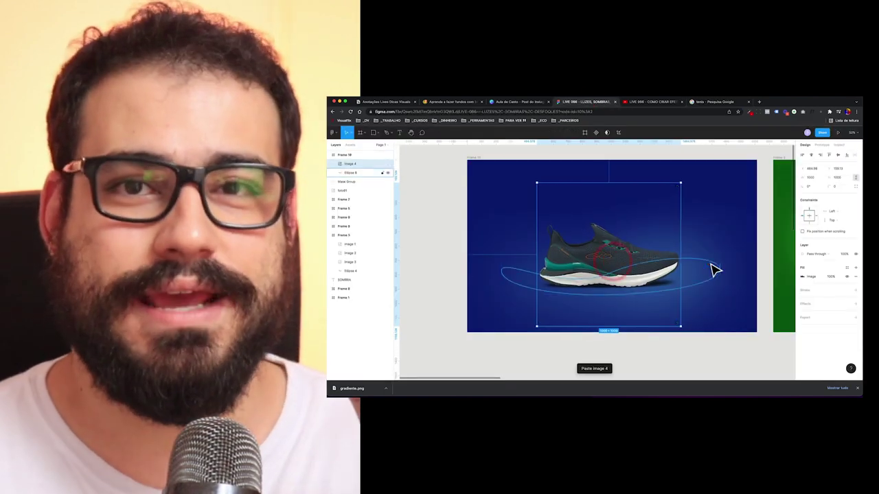
- Hide the glow ellipse and change the blue frame's fill to a linear gradient ending in a darker navy
click(388, 176)
click(473, 158)
click(802, 276)
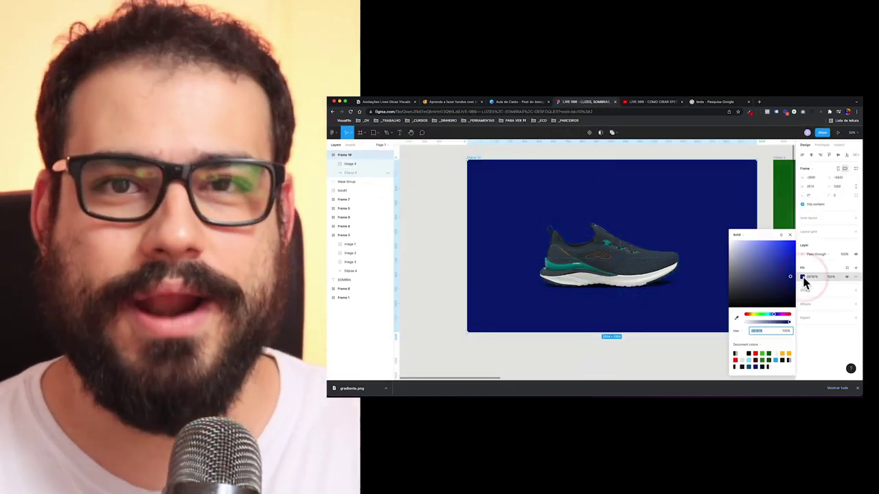
click(738, 214)
click(746, 243)
click(788, 289)
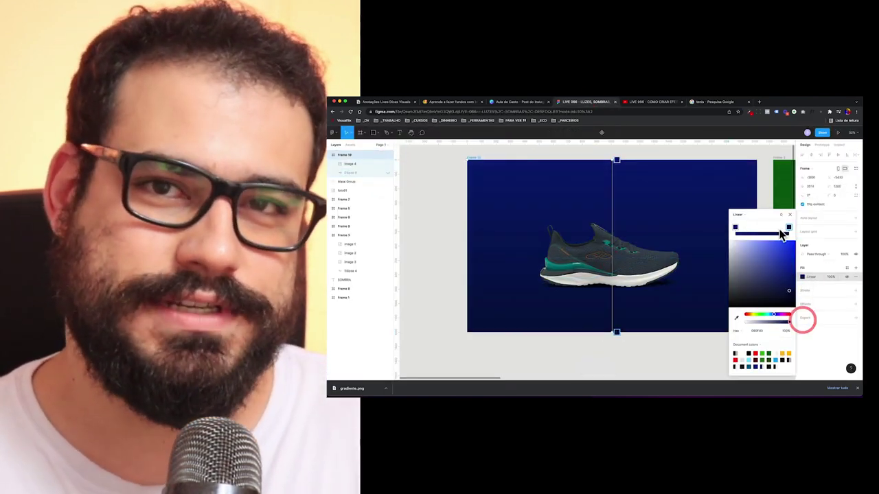
- Make the hidden glow ellipse behind the sneaker visible again and select it
click(447, 247)
click(388, 172)
click(710, 279)
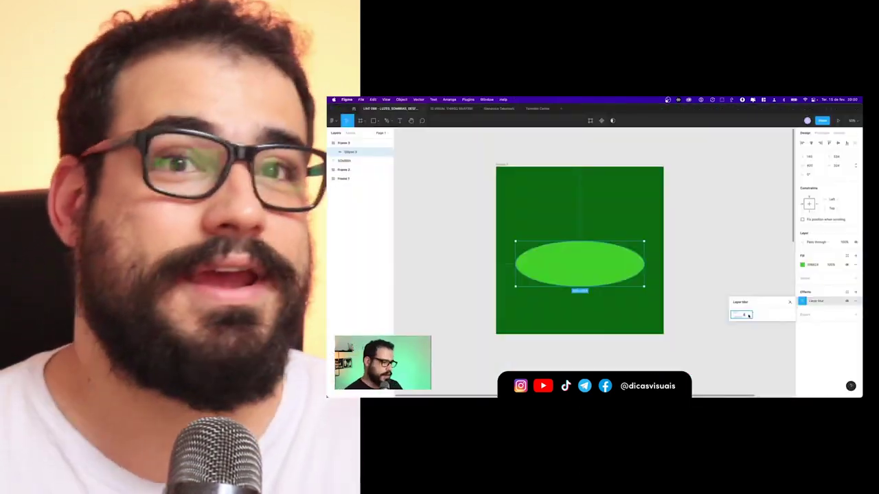
- Apply the Layer blur value to the light green ellipse on the green frame
key(Return)
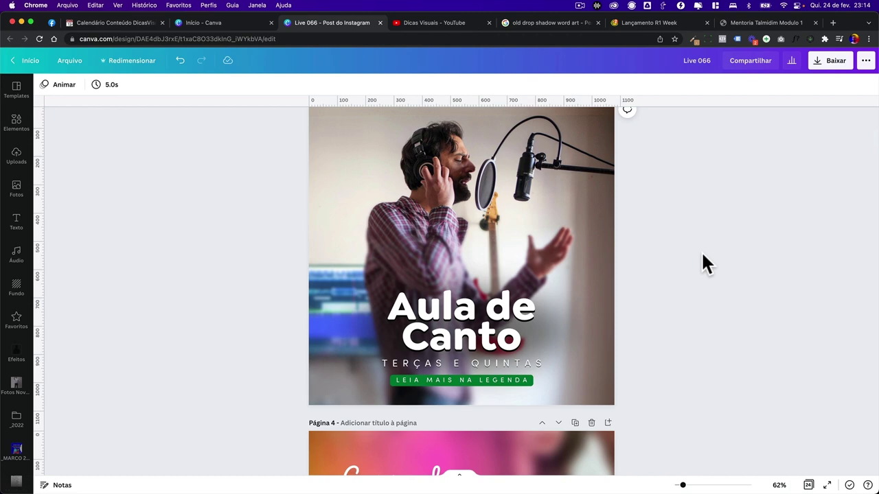
- Add a blank page after page 3 in Canva and fill its background with the red floating burger photo
scroll(698, 251, up, 1)
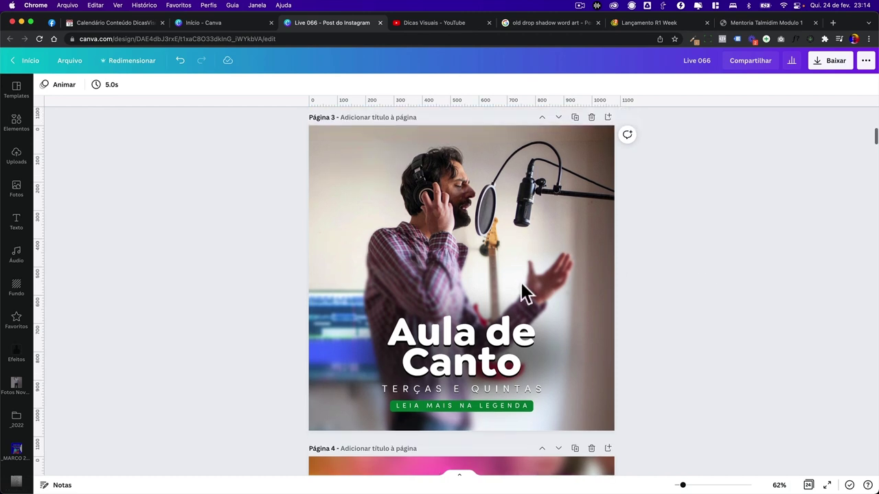
click(608, 118)
click(16, 188)
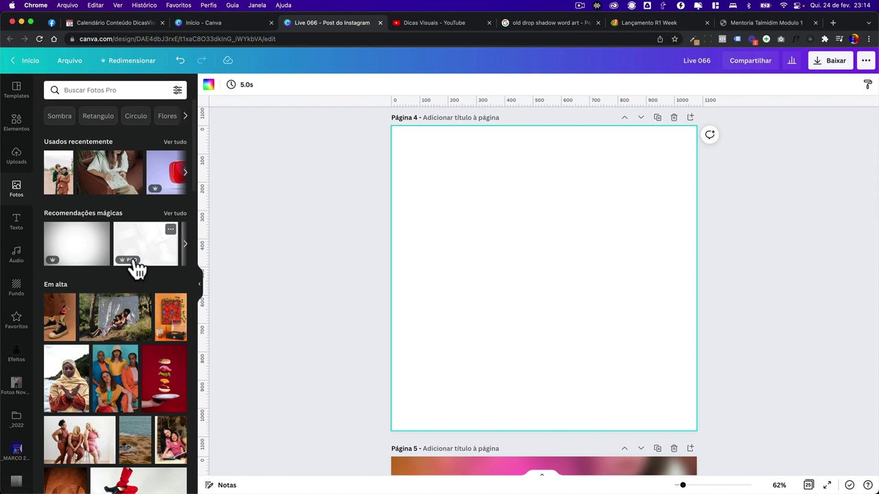
scroll(138, 270, down, 3)
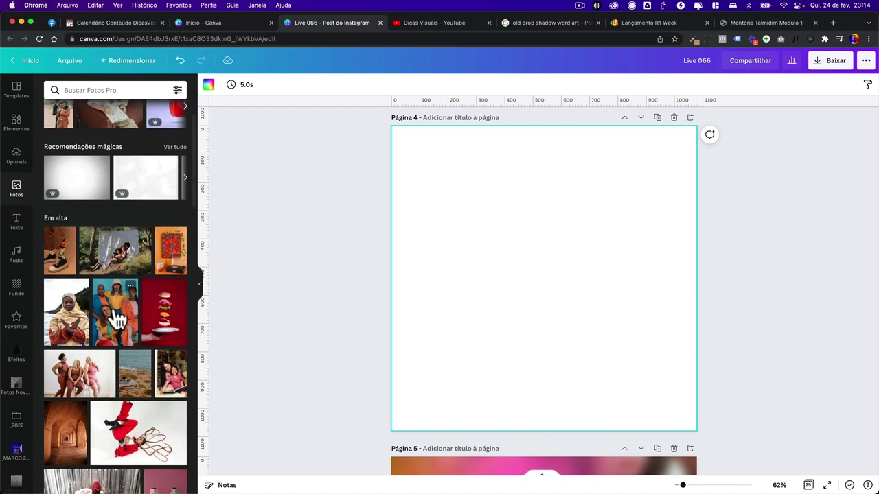
drag(161, 314, 406, 237)
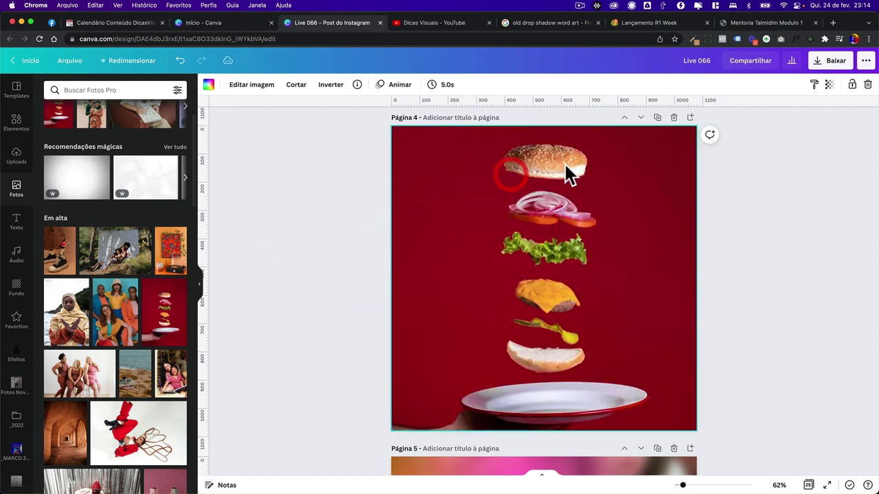
- Blur the burger background photo by setting its Desfoque adjustment to 25
click(254, 88)
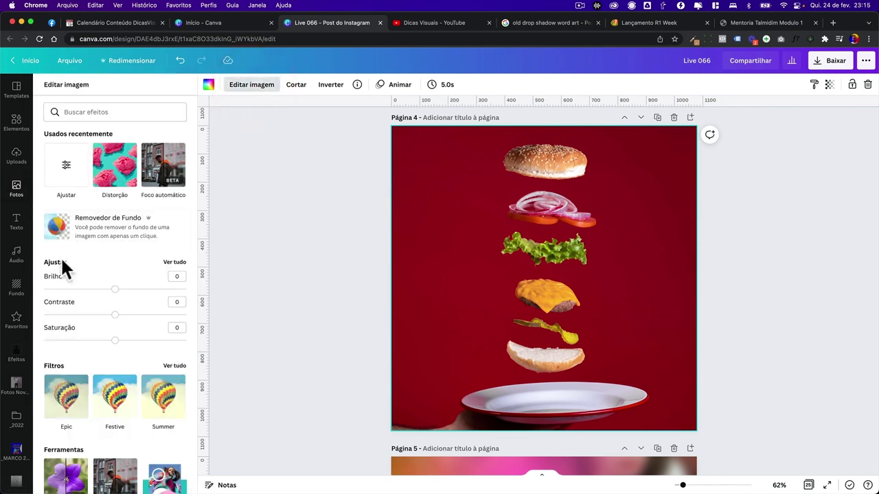
click(175, 263)
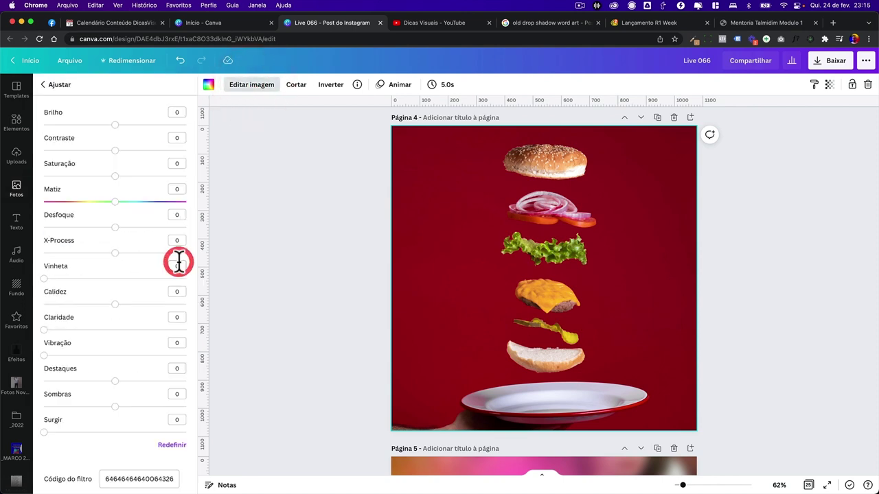
mouse_move(115, 227)
mouse_down()
mouse_move(127, 236)
mouse_move(127, 227)
mouse_up()
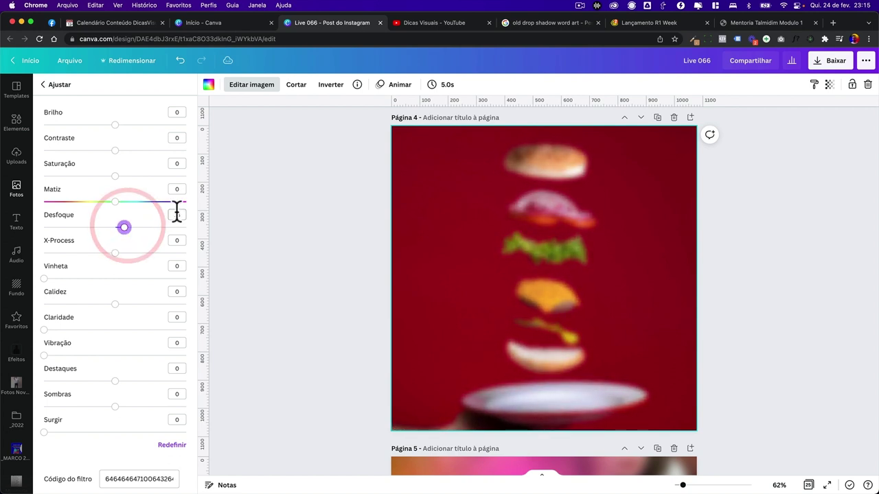
drag(136, 234, 115, 233)
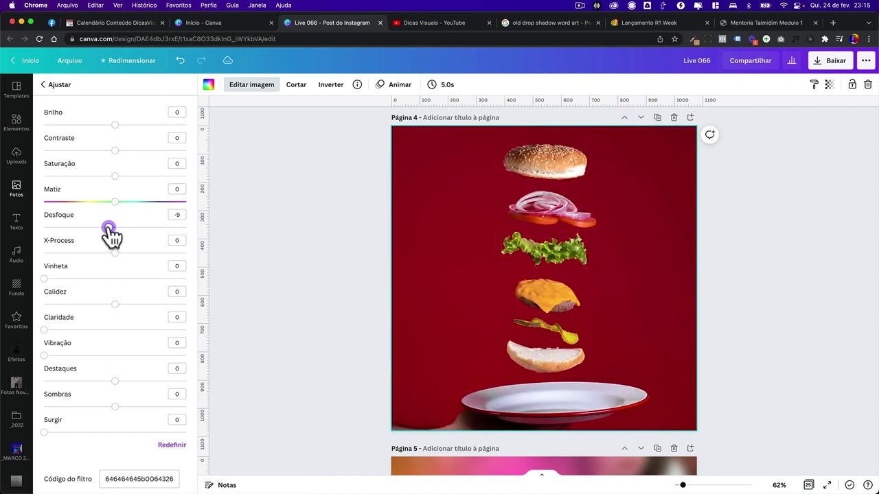
mouse_move(103, 235)
mouse_down()
mouse_move(86, 235)
mouse_move(108, 234)
mouse_up()
drag(118, 236, 137, 235)
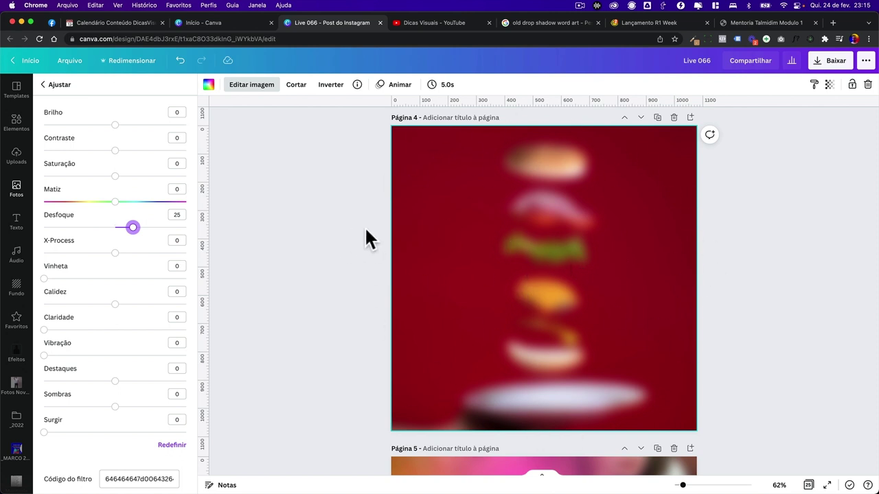
click(291, 236)
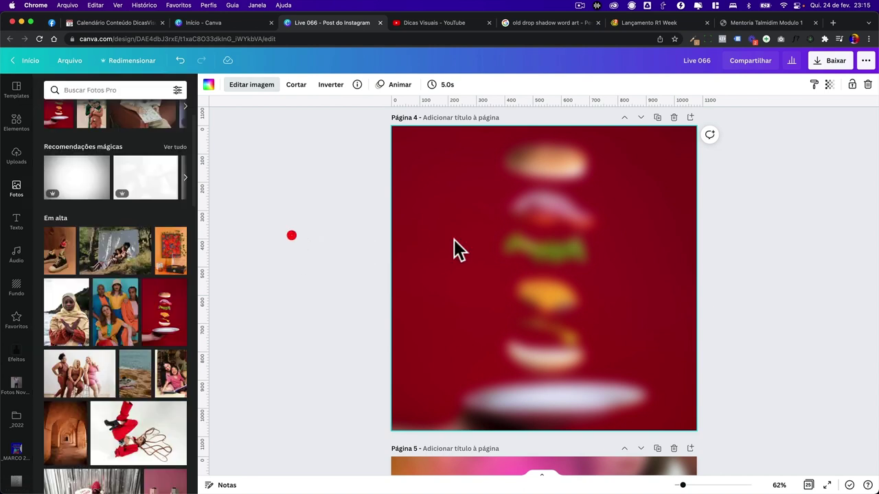
- Swap the blurred background photo for the outdoor group picture and finally for the portrait with the yellow headscarf
drag(122, 255, 411, 240)
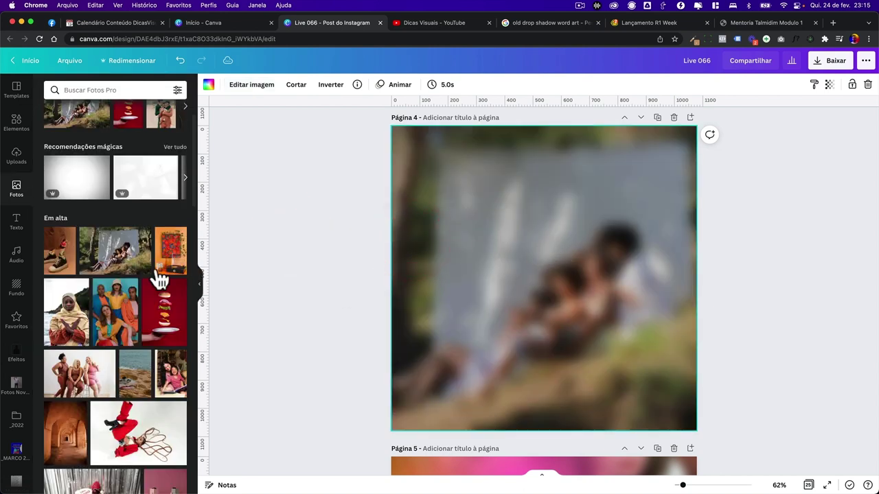
drag(88, 323, 404, 265)
double_click(540, 236)
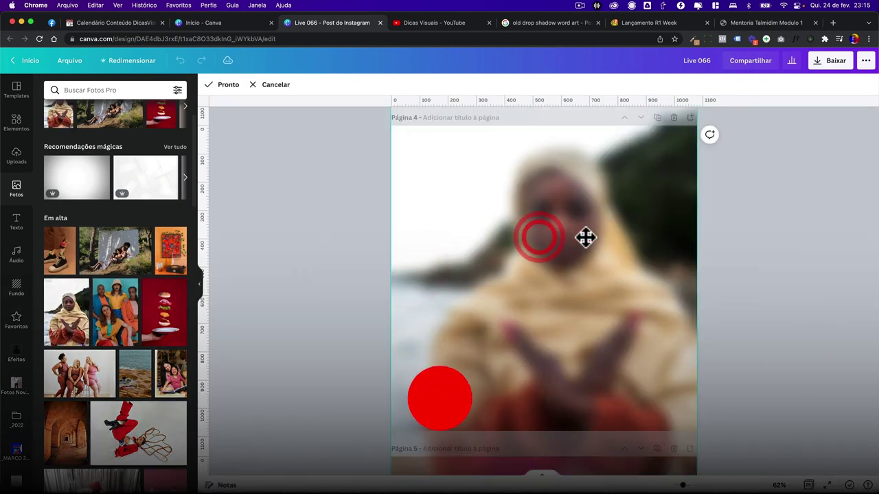
double_click(559, 236)
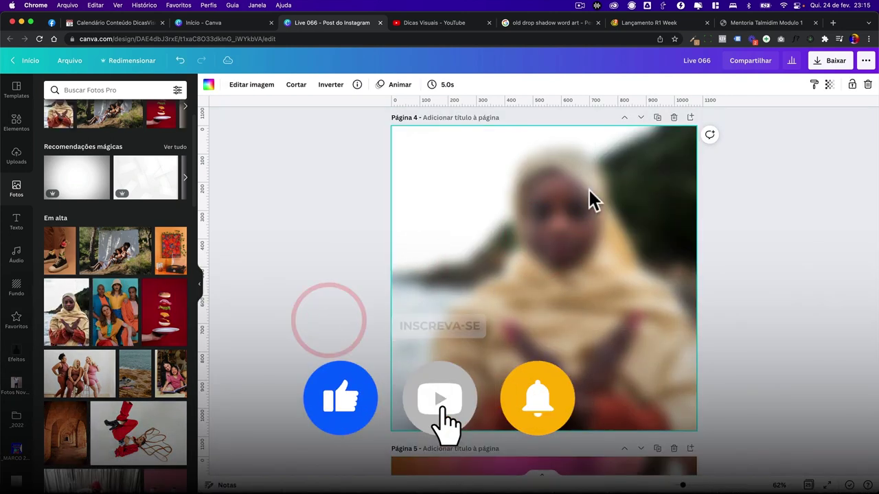
click(333, 262)
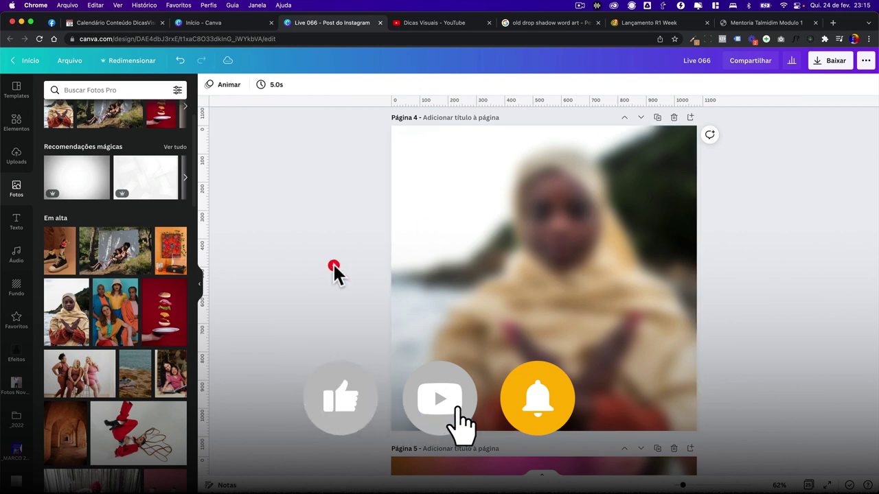
- Paste a square over the blurred portrait, colour it black and make it semi-transparent
key(ctrl+v)
click(208, 85)
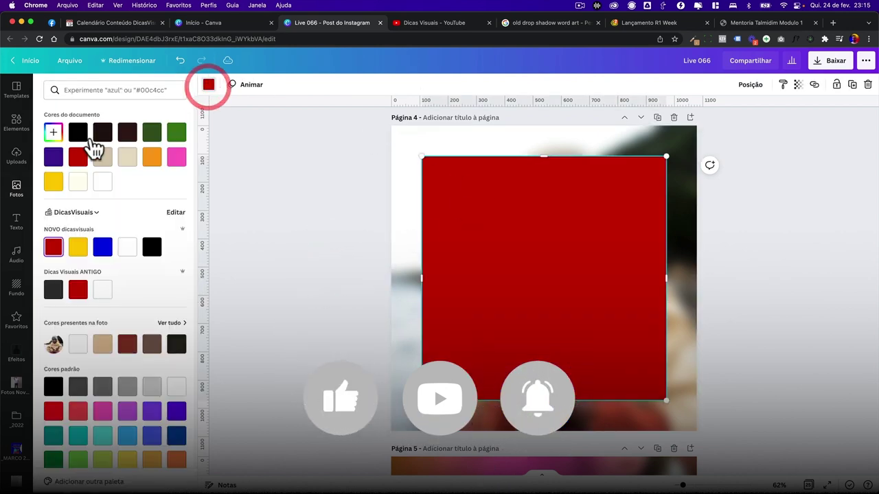
click(78, 132)
click(798, 85)
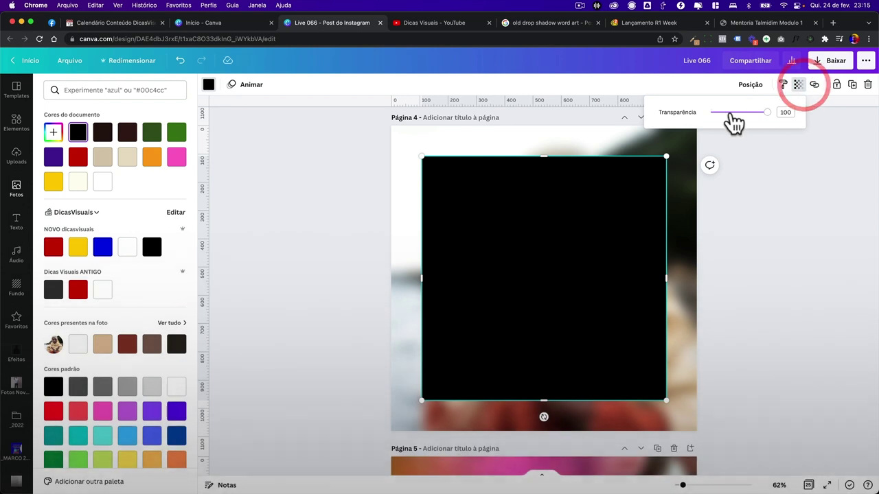
click(728, 113)
click(737, 190)
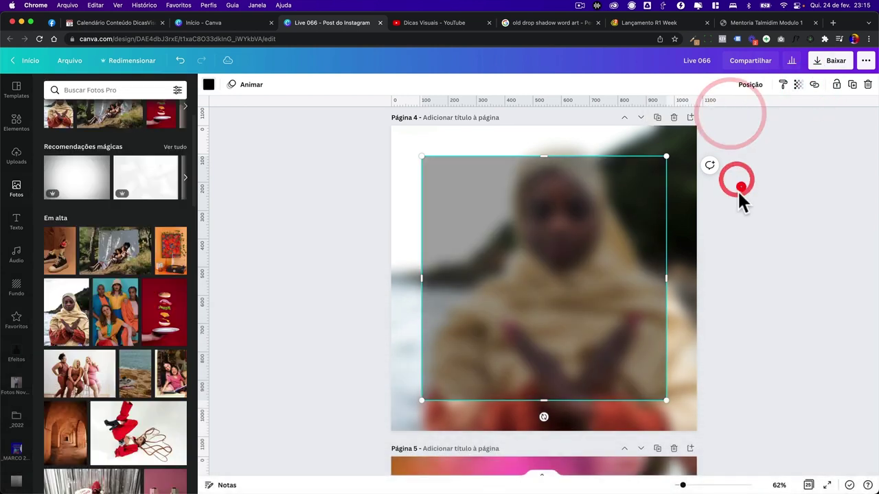
click(707, 233)
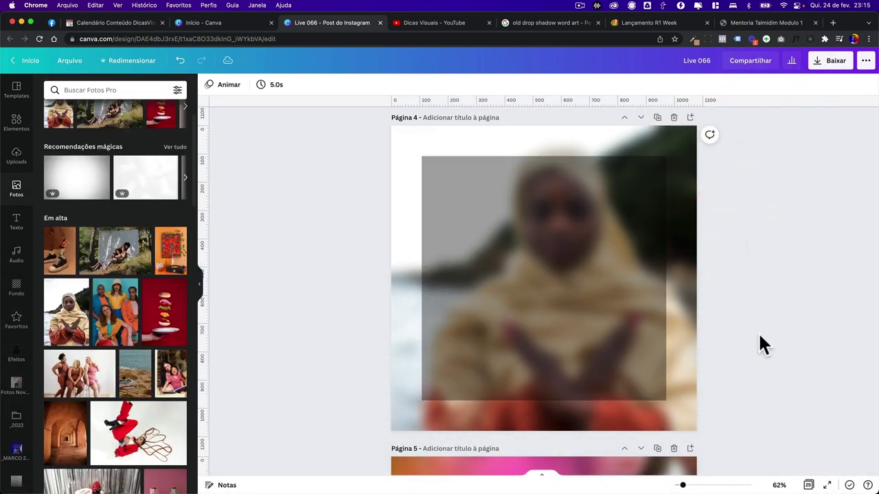
- Delete the black overlay square and the blurred background photo from page 4
click(606, 295)
key(Delete)
click(595, 288)
key(Delete)
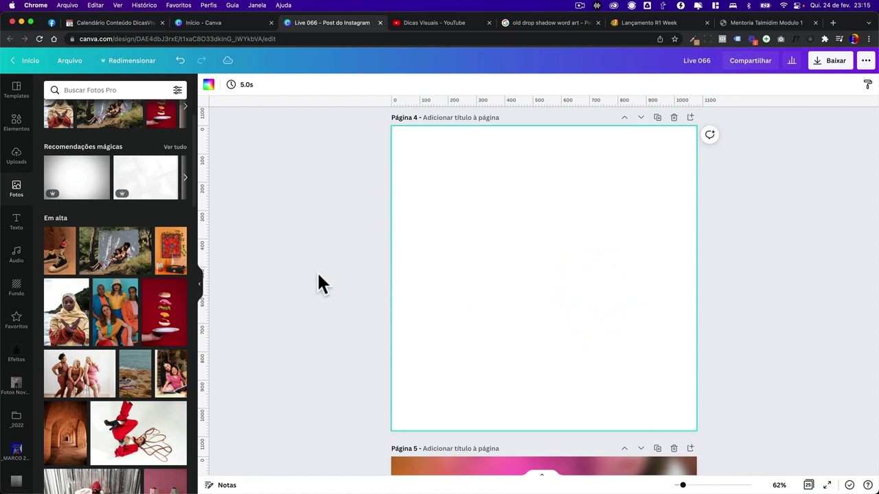
- Set the photo of four people on teal as page 4's background and shift it down within the frame
drag(127, 321, 412, 265)
double_click(456, 241)
drag(476, 226, 476, 290)
click(311, 276)
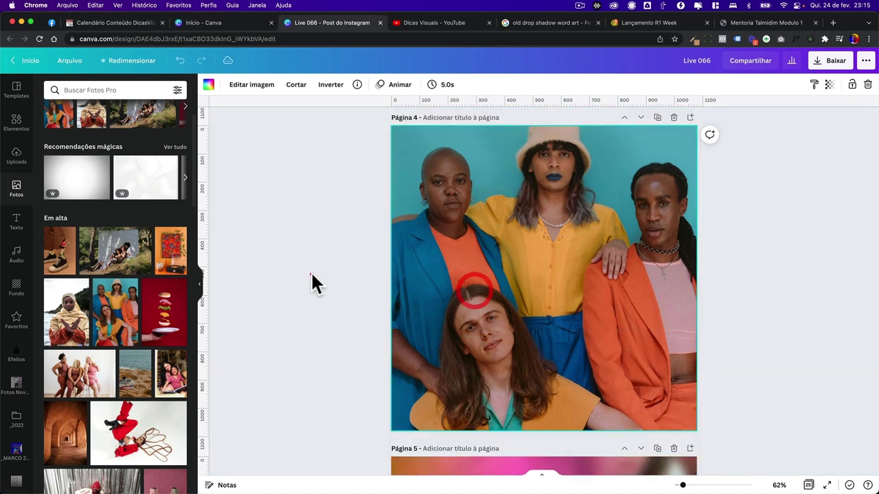
- Try the Foco automático effect on the group photo and disconnect it from the image effects
click(252, 86)
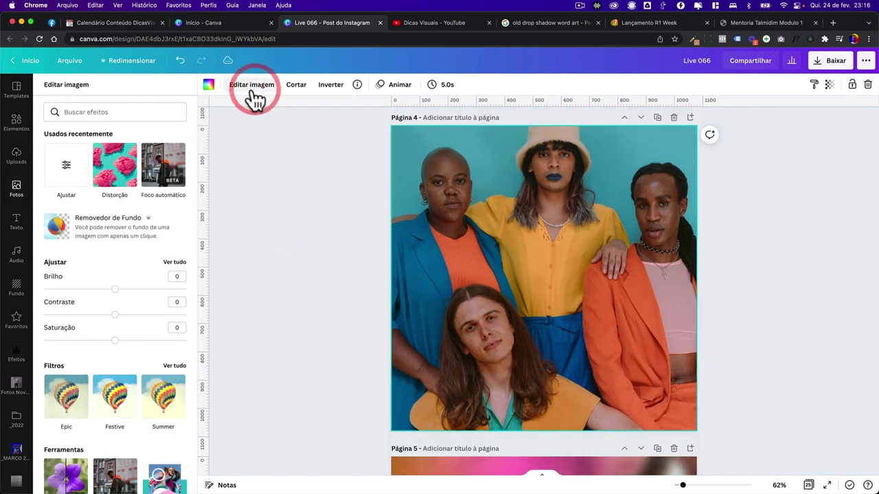
click(157, 181)
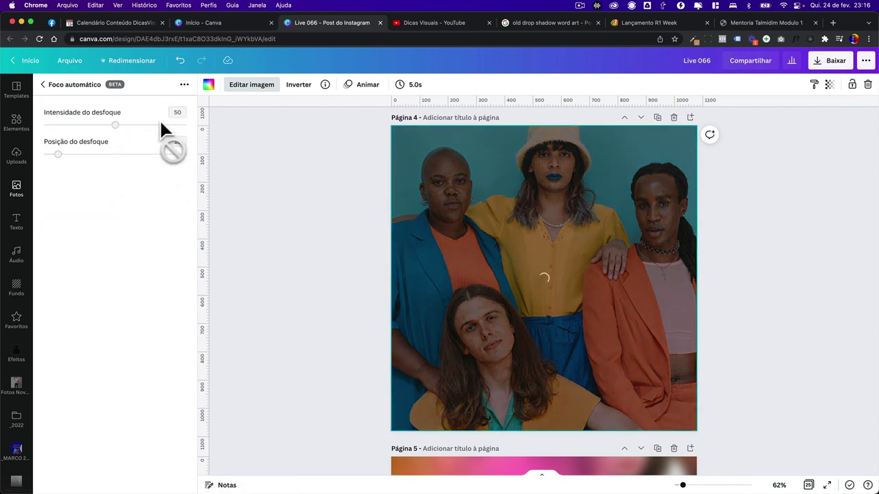
click(184, 85)
click(206, 156)
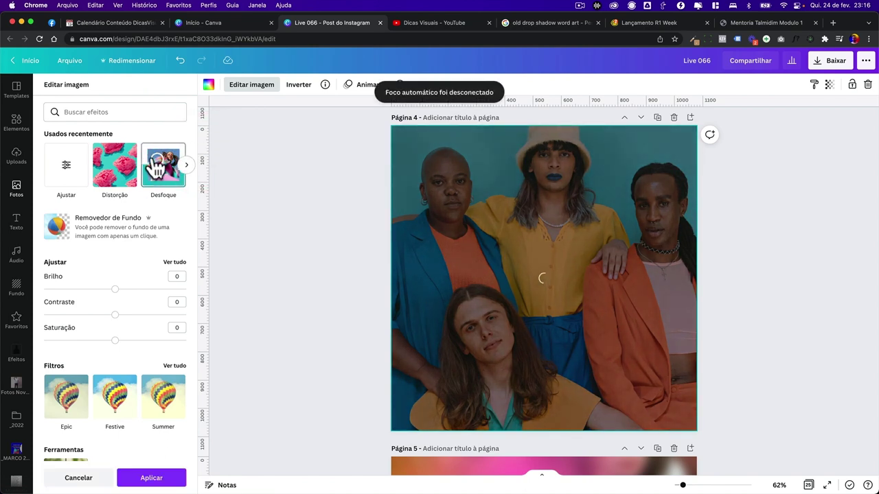
- Find Foco automático among the suggested image effects, connect it again and use it on the group photo
scroll(124, 199, down, 15)
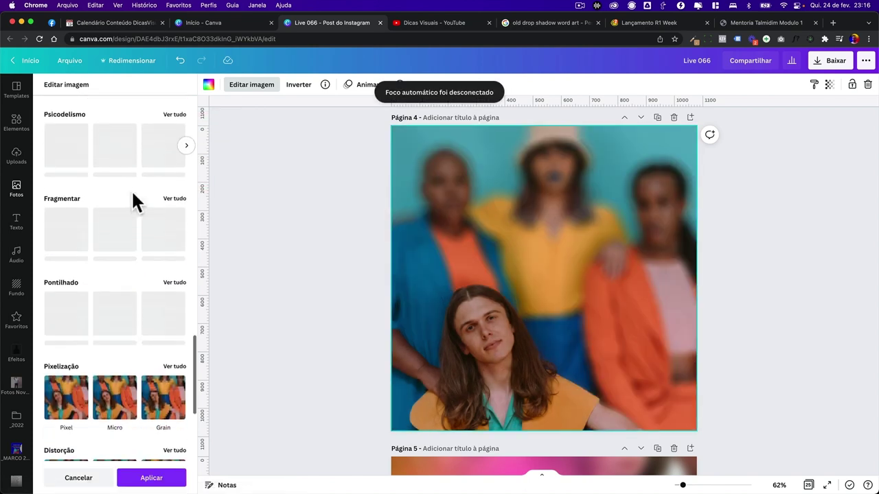
scroll(135, 201, down, 5)
click(66, 360)
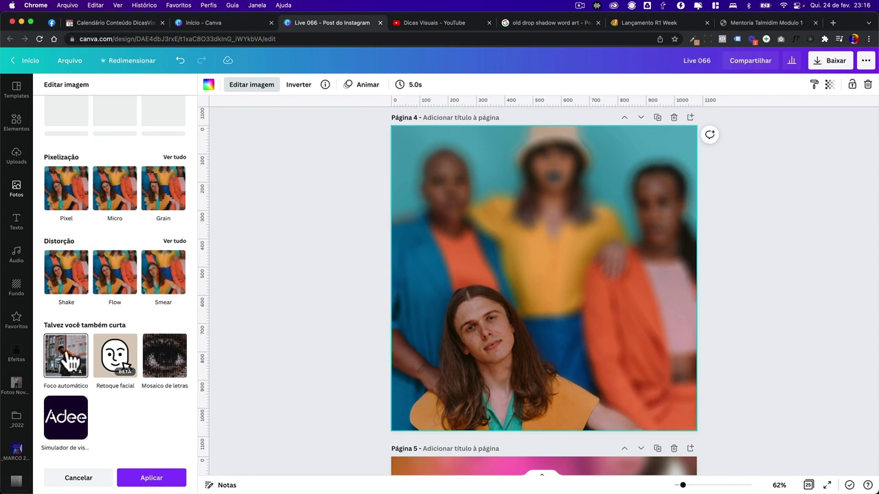
click(67, 364)
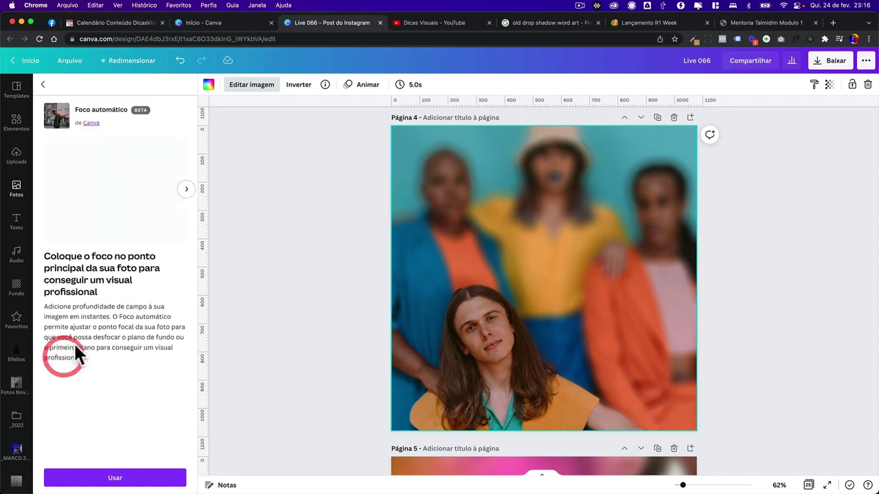
click(117, 475)
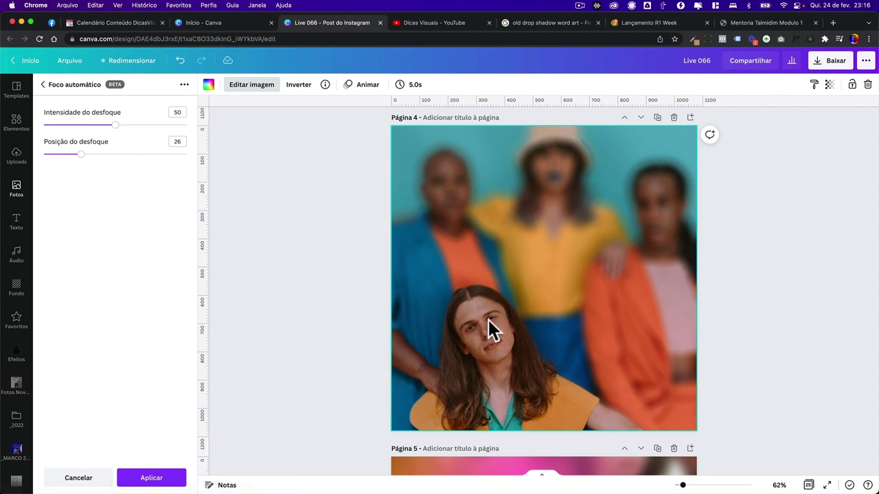
- Set Foco automático's blur intensity to 51 and its blur position to 63 so the foreground person is blurred
drag(114, 126, 136, 127)
click(103, 124)
click(86, 154)
drag(94, 155, 132, 152)
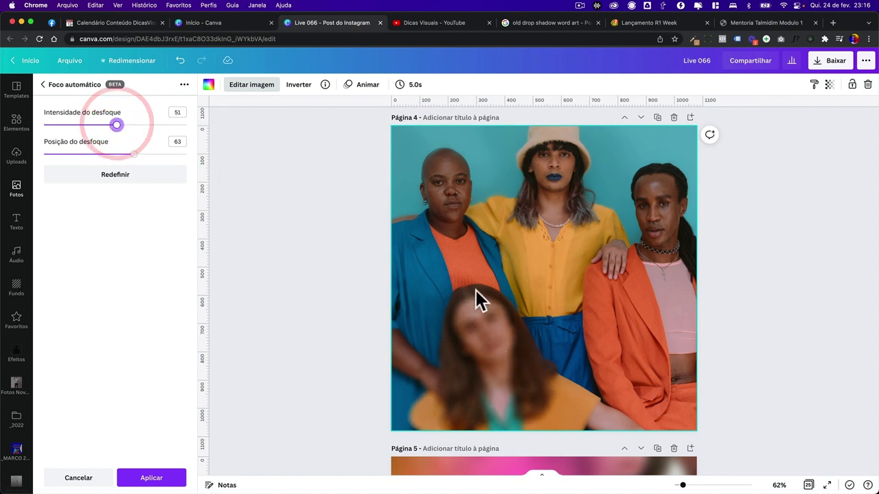
- Set Foco automático's blur position to 84 and blur intensity to 41, and apply the effect to the group photo
drag(135, 154, 158, 153)
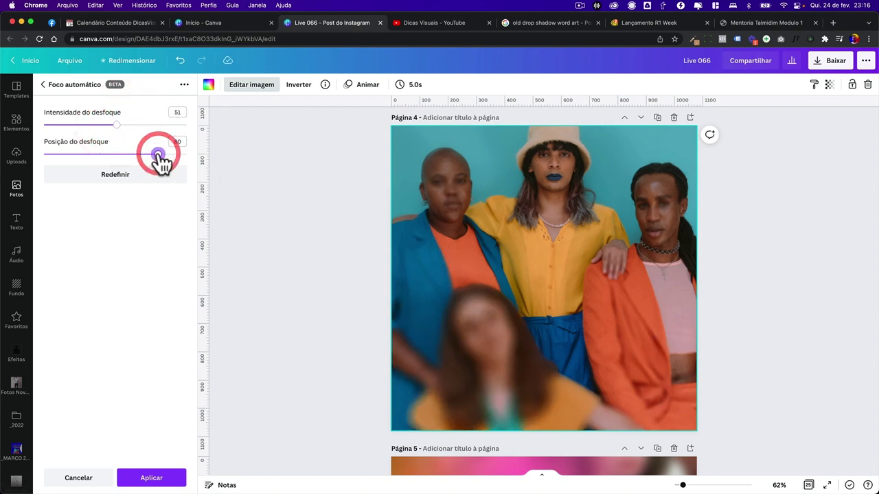
drag(129, 132, 106, 134)
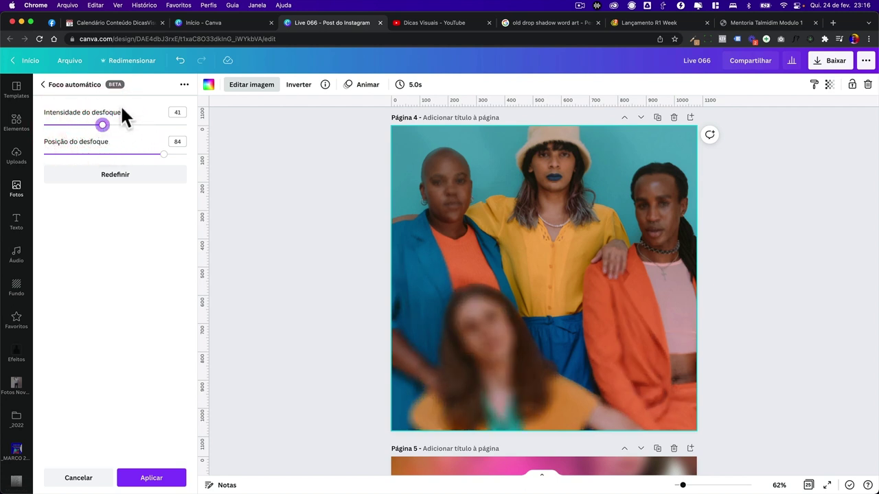
click(156, 479)
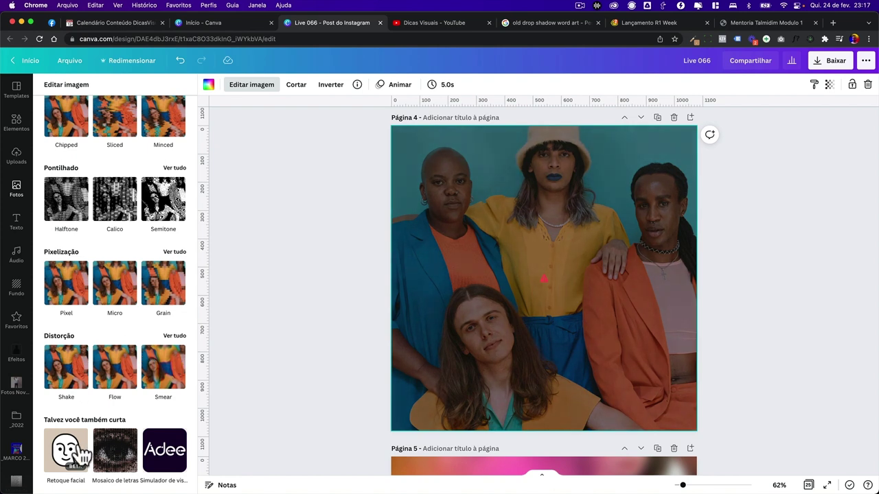
- Exit the image effects and delete page 4 with the group photo
click(606, 215)
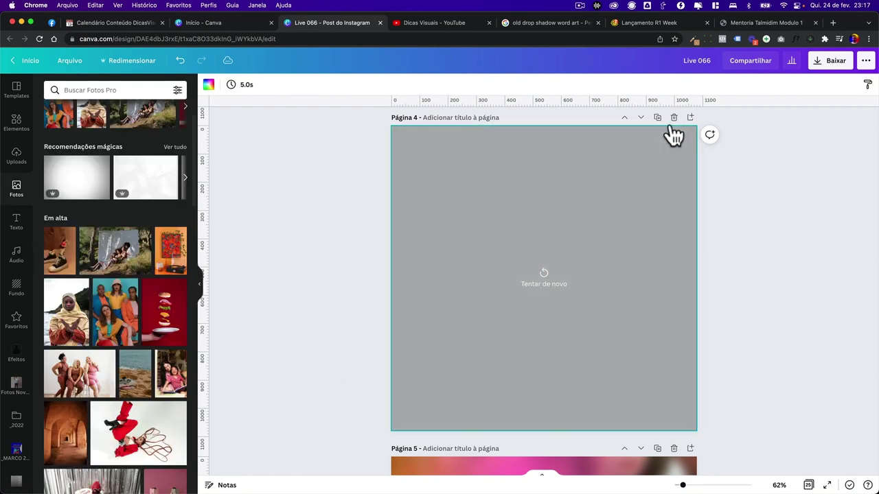
click(674, 118)
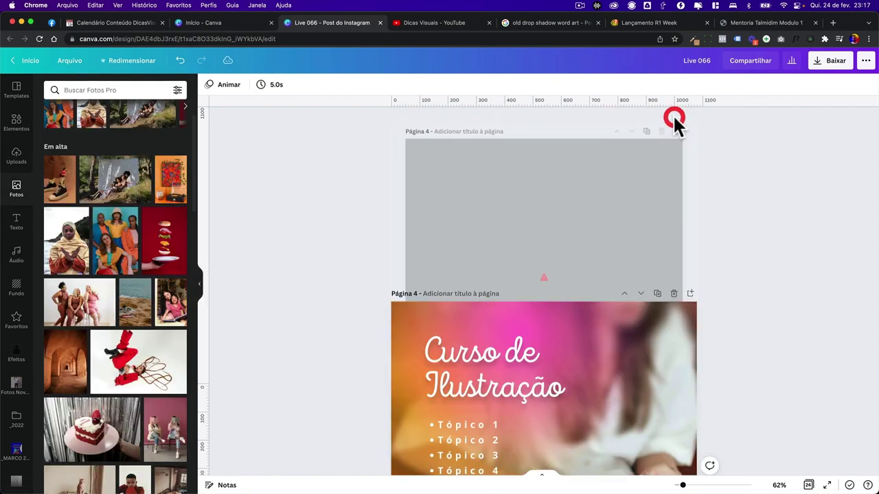
- Compare the Aula de Canto designs on pages 1 to 3, examining how the backing behind the text differs
scroll(650, 134, up, 10)
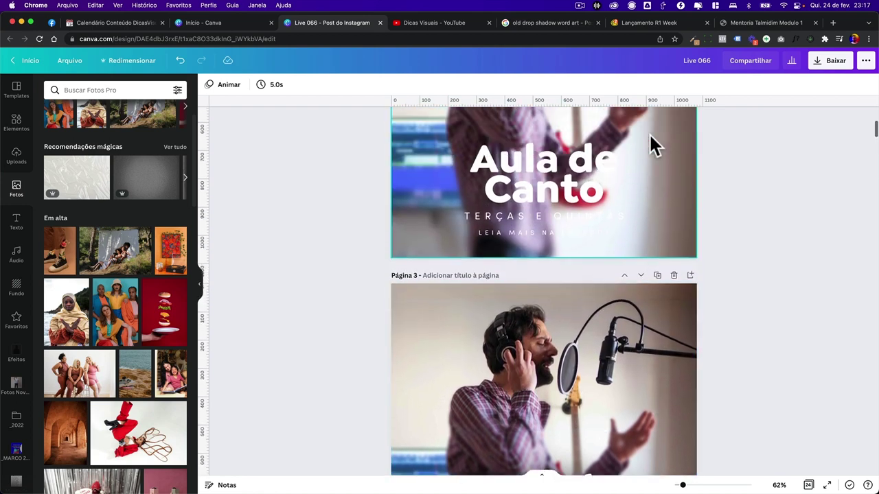
scroll(650, 137, up, 5)
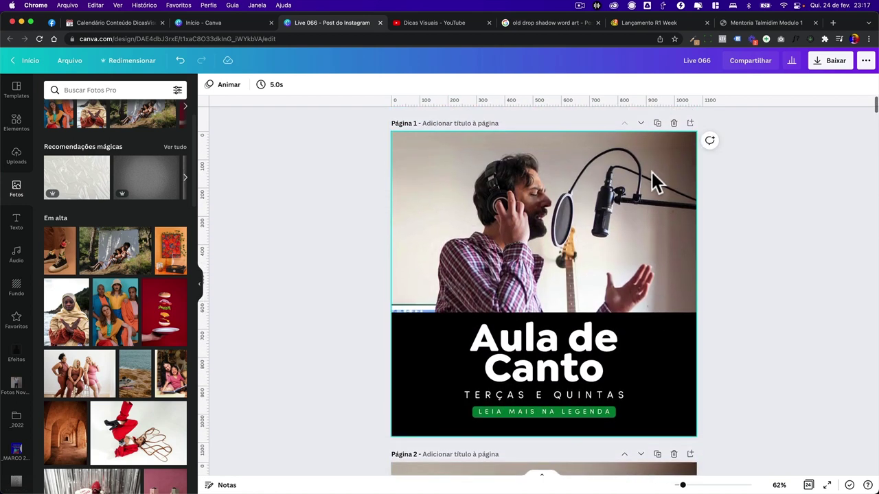
click(201, 285)
click(604, 358)
mouse_move(588, 392)
mouse_down()
mouse_move(581, 206)
mouse_move(581, 390)
mouse_up()
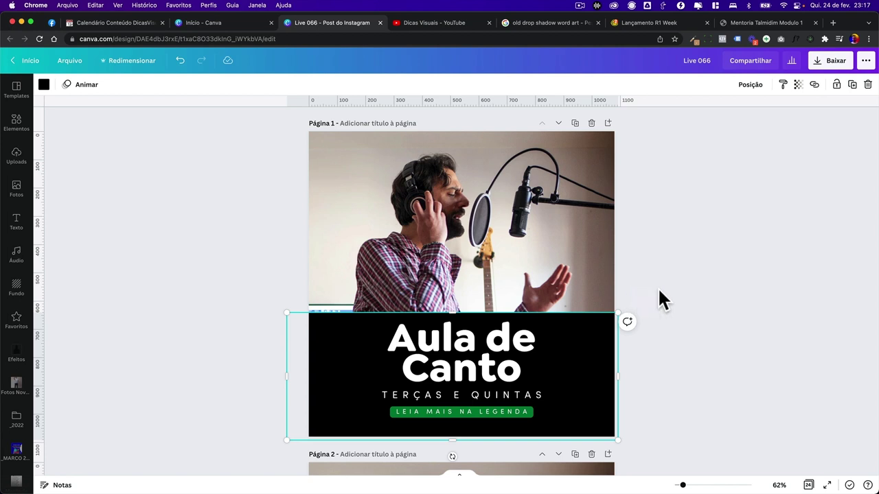
drag(577, 374, 558, 363)
scroll(556, 362, down, 2)
scroll(557, 361, down, 10)
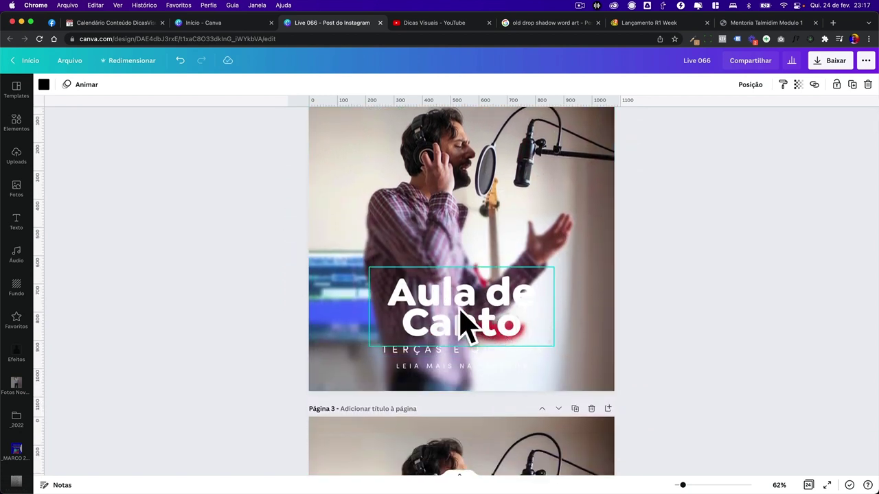
scroll(482, 309, down, 5)
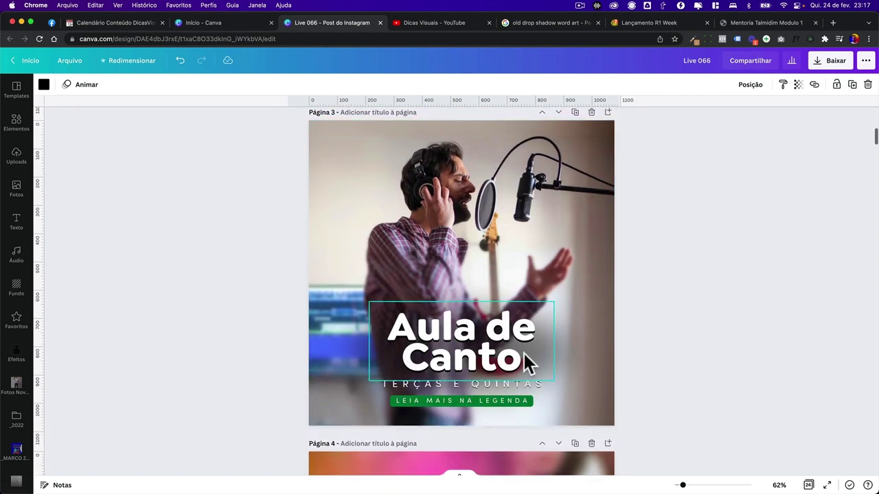
- Switch to the Dicas Visuais YouTube channel, look at the LIVE 066 video in the uploads, and return to the Canva design
click(445, 25)
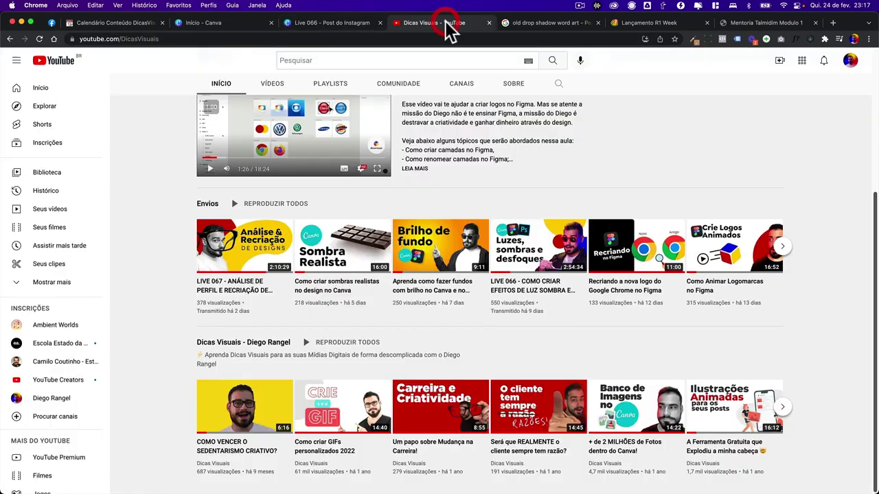
scroll(538, 221, up, 5)
scroll(446, 157, down, 2)
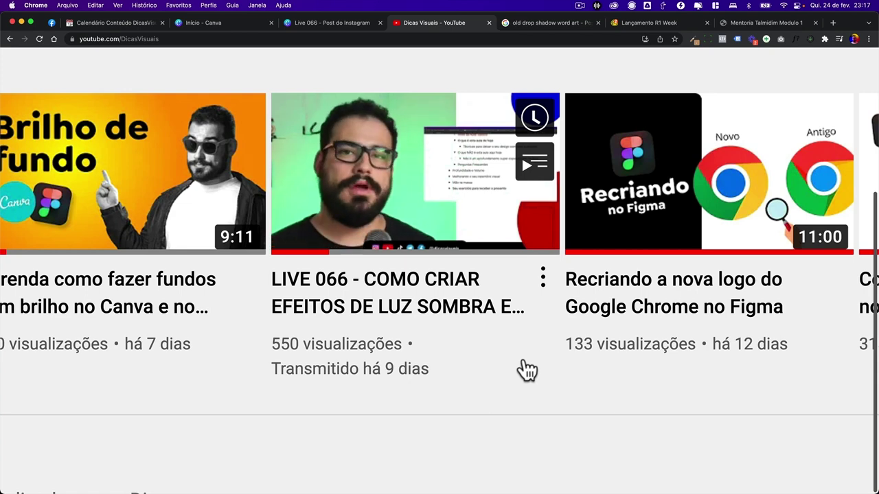
click(336, 24)
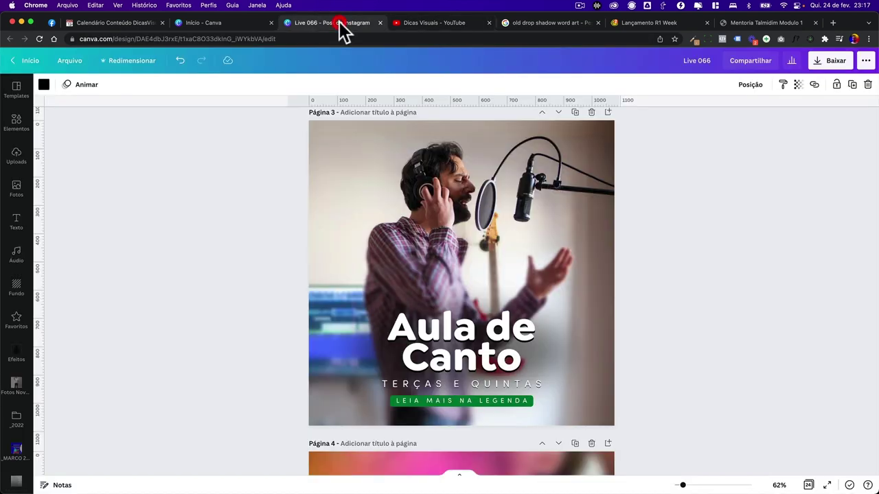
- Try to reposition the blurred photo overlay behind the title on page 3
click(499, 353)
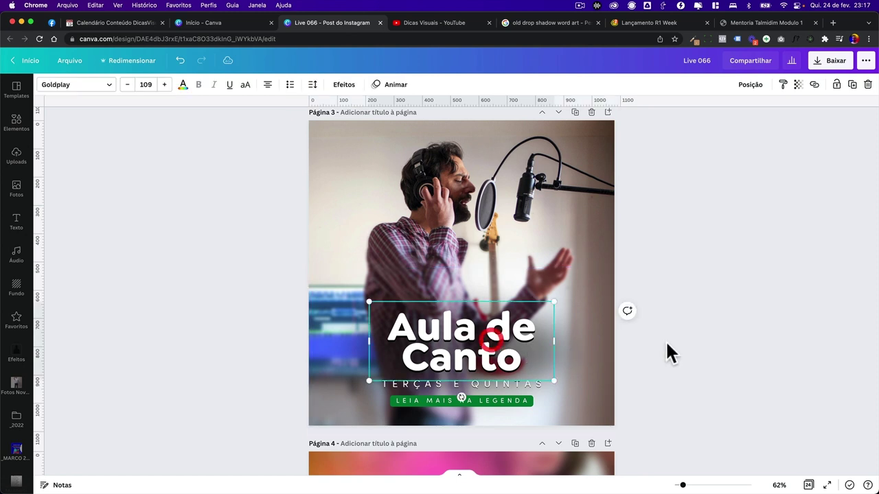
click(665, 345)
scroll(468, 346, down, 1)
click(575, 321)
mouse_move(575, 322)
mouse_down()
mouse_move(537, 318)
mouse_move(565, 313)
mouse_up()
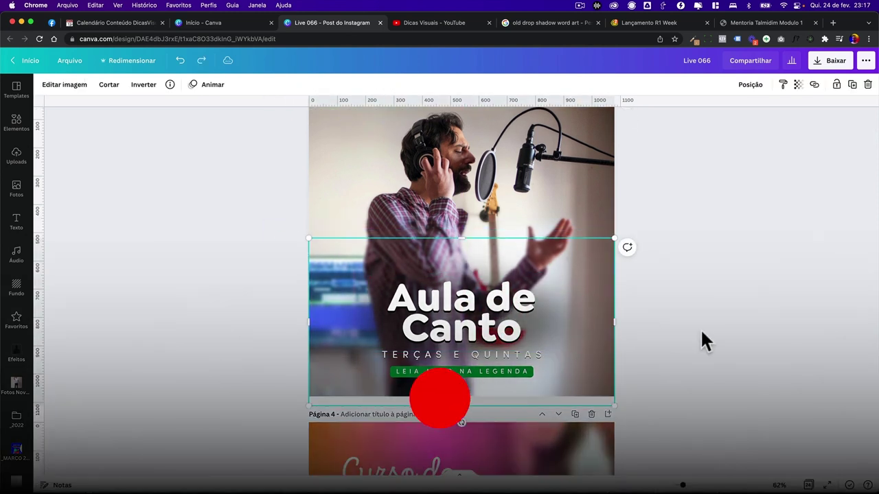
click(701, 332)
scroll(700, 329, up, 1)
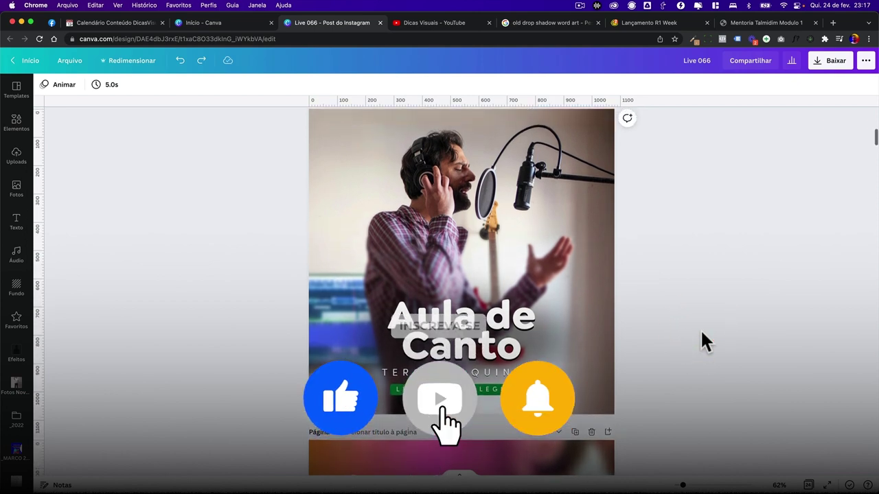
- Delete the black band behind the text on page 1
scroll(700, 329, up, 10)
click(570, 282)
click(569, 313)
key(Delete)
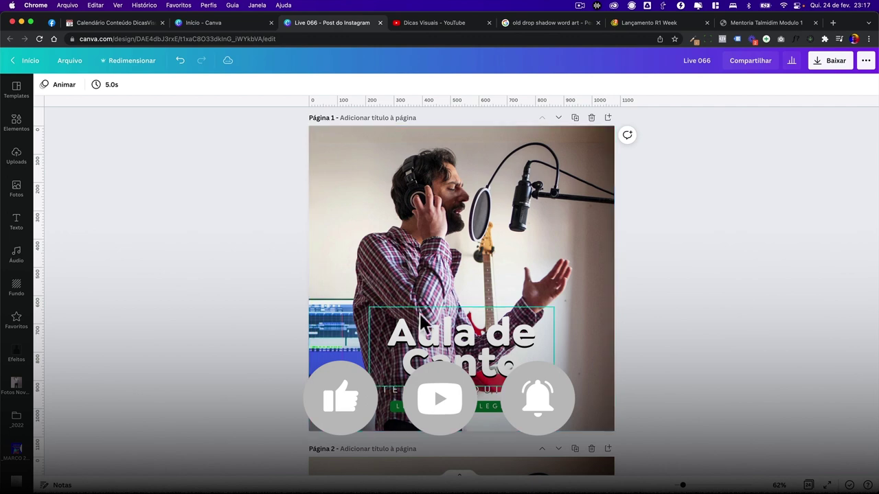
- Open the image effects for page 1's background photo, disconnect Desfoque and cancel the pending edit
click(436, 255)
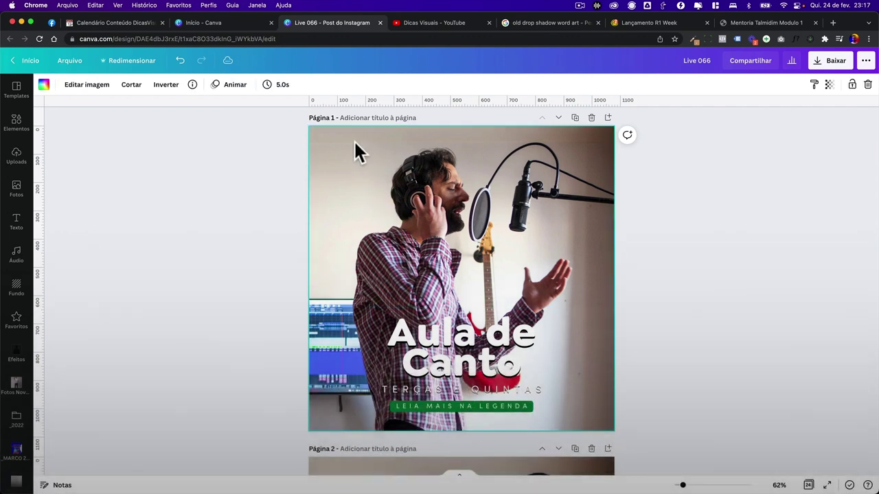
click(88, 84)
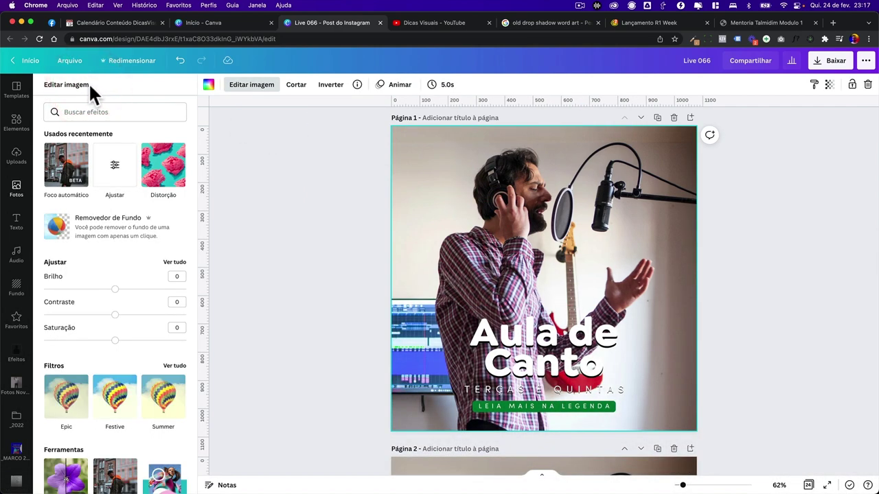
scroll(144, 215, down, 5)
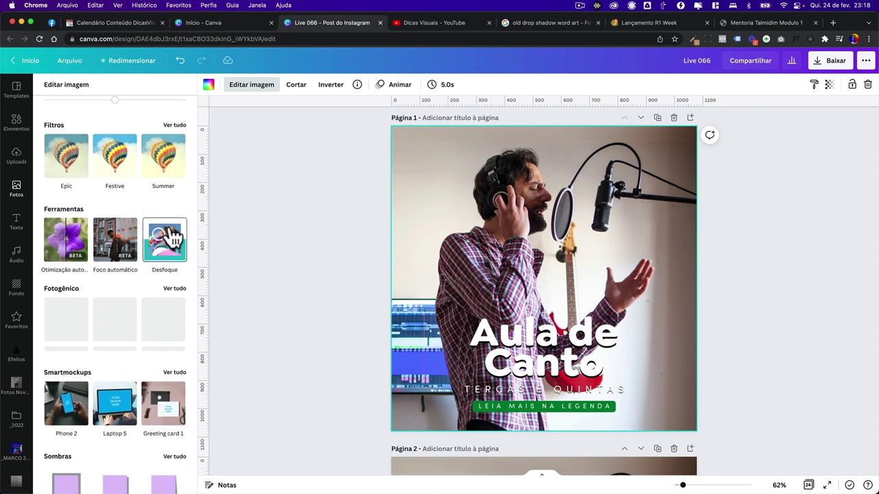
click(172, 240)
click(184, 85)
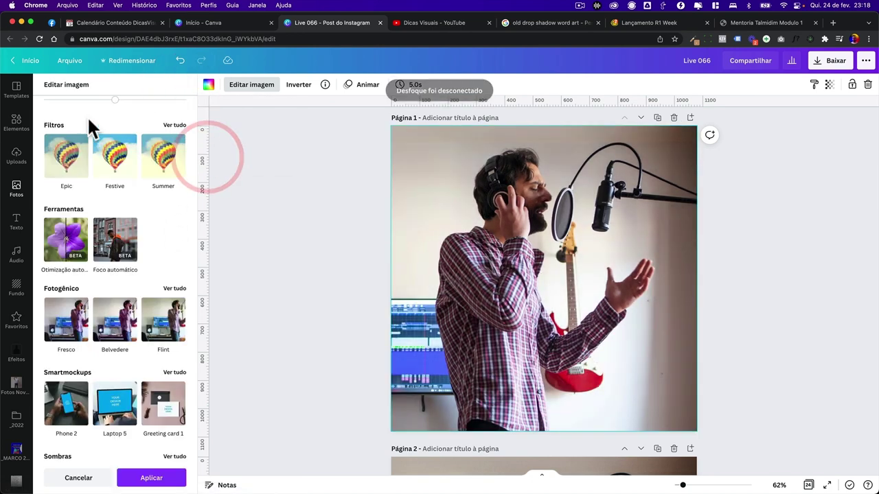
click(95, 478)
- Find Desfoque among the suggested image effects and use it on page 1's background photo
scroll(144, 401, down, 10)
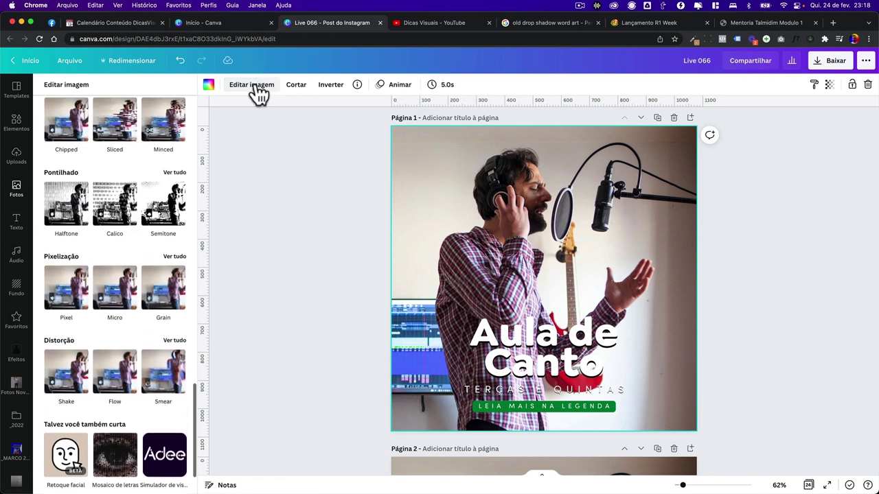
scroll(117, 275, down, 3)
click(80, 462)
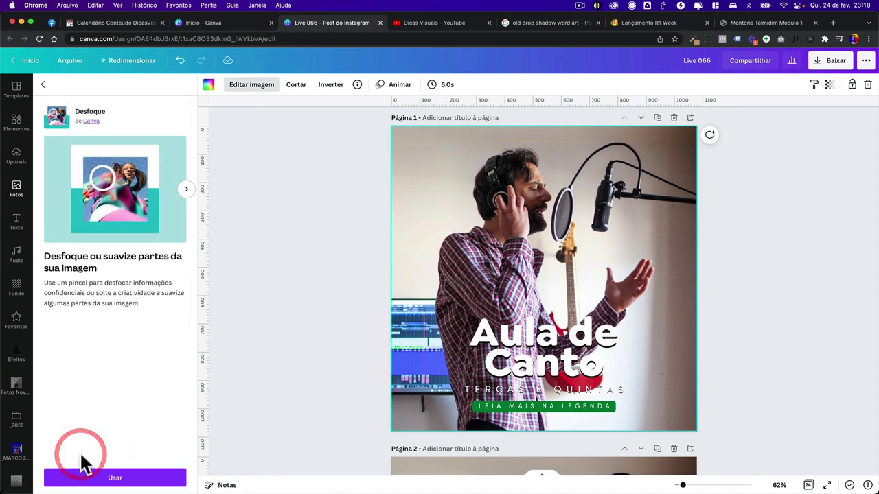
click(103, 474)
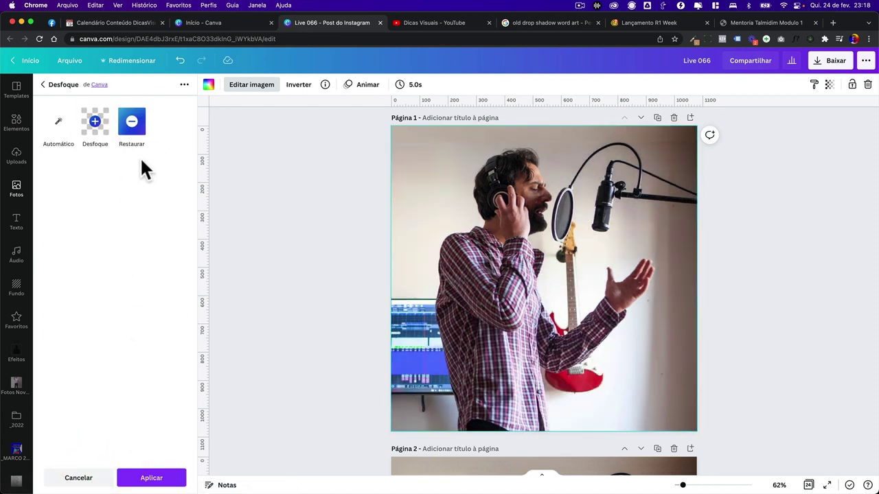
- Try Desfoque's Automático mode at intensity 30, and brush blur over the studio speaker in Desfoque mode
click(59, 125)
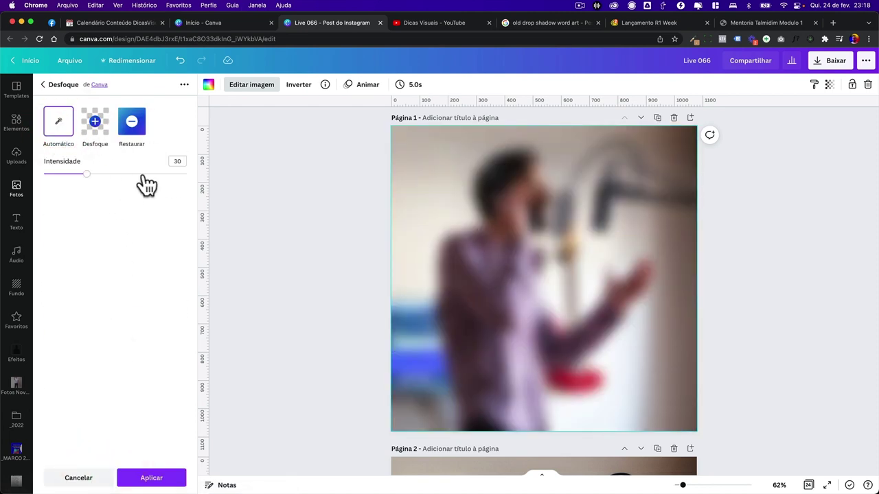
click(103, 137)
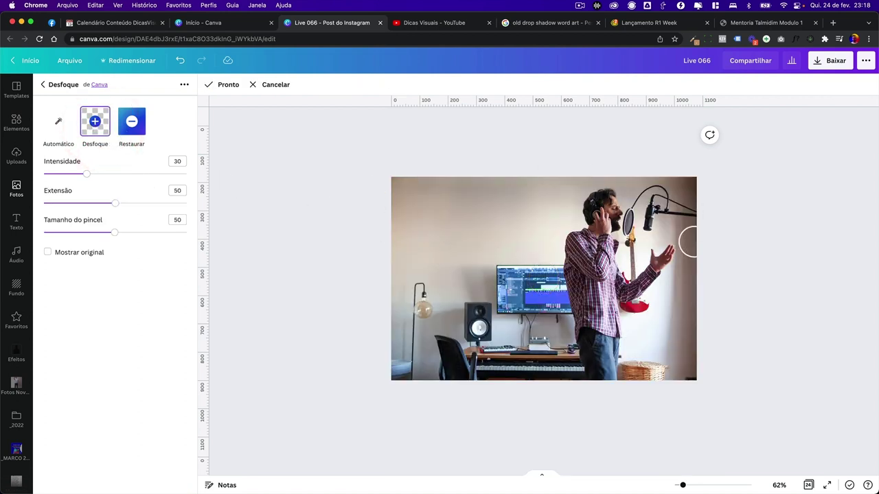
drag(466, 259, 480, 360)
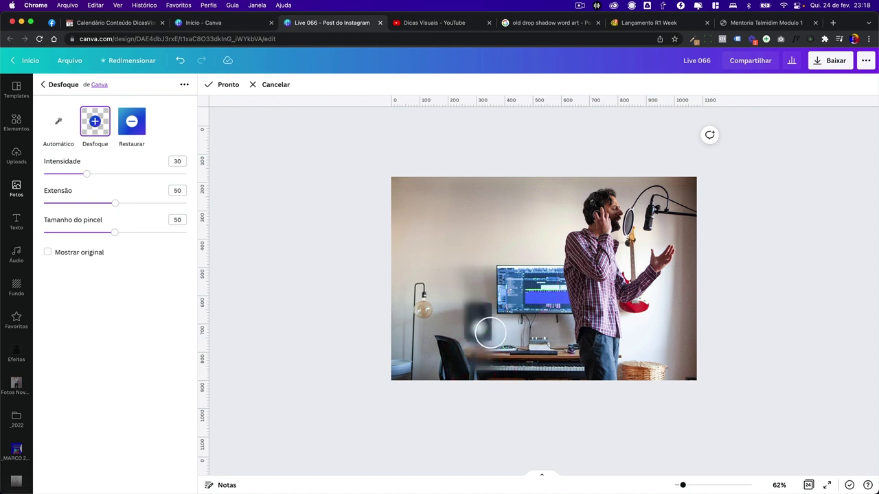
- Brush over the blurred speaker and desk area in Restaurar mode to bring back the sharp photo
click(133, 136)
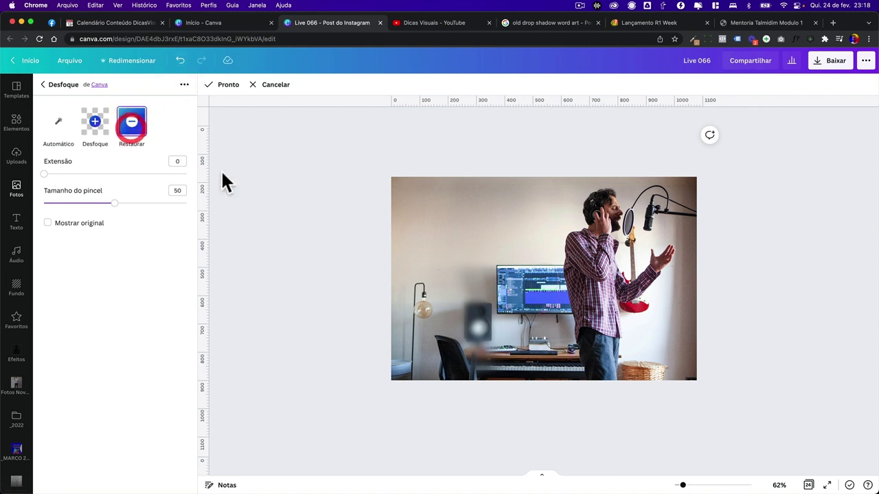
mouse_move(476, 279)
mouse_down()
mouse_move(471, 355)
mouse_move(480, 351)
mouse_move(472, 271)
mouse_move(451, 338)
mouse_move(484, 328)
mouse_move(473, 249)
mouse_up()
drag(466, 378, 465, 380)
- Return to the Desfoque brush and set its intensity to 46, extension to 100 and brush size to 100
click(96, 121)
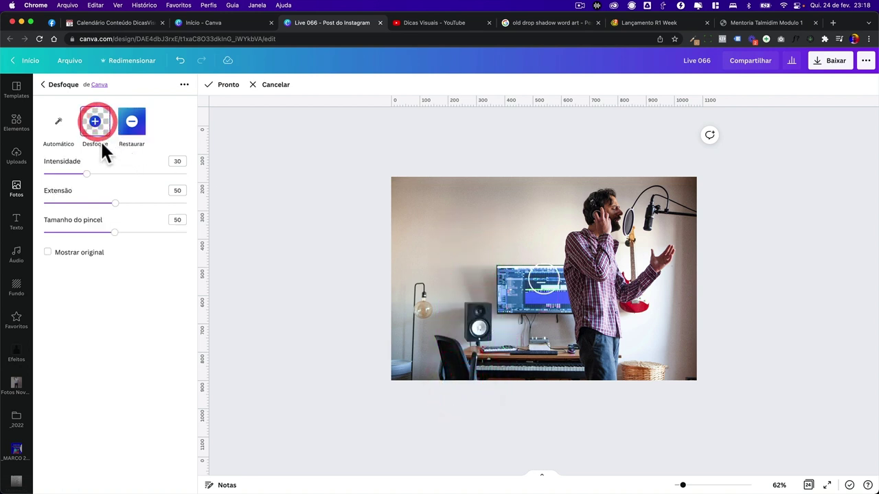
click(89, 174)
drag(117, 204, 187, 199)
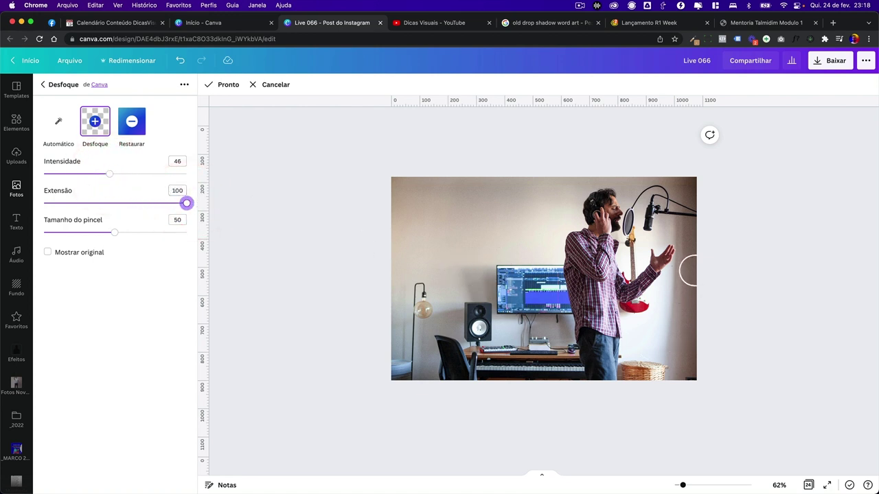
drag(117, 233, 188, 232)
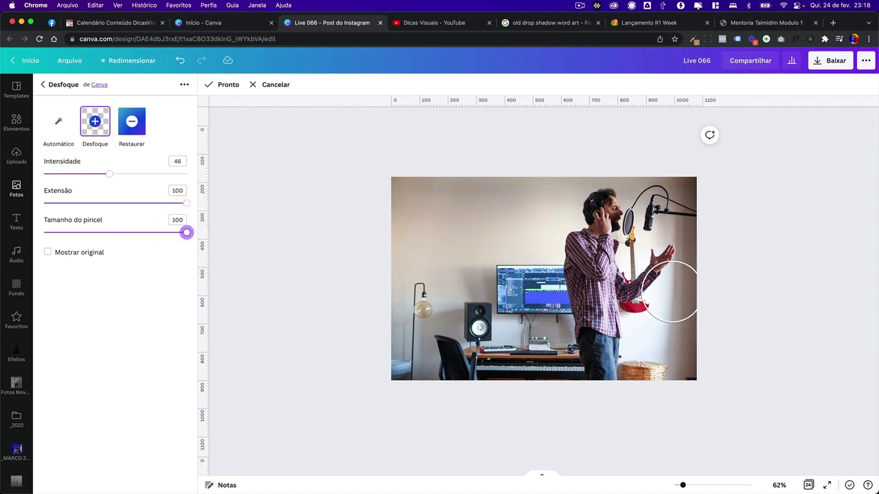
- Brush blur across the photo's lower area, covering the guitar body, the man's legs, the desk and the basket
mouse_move(676, 302)
mouse_down()
mouse_move(632, 341)
mouse_move(576, 342)
mouse_move(514, 318)
mouse_up()
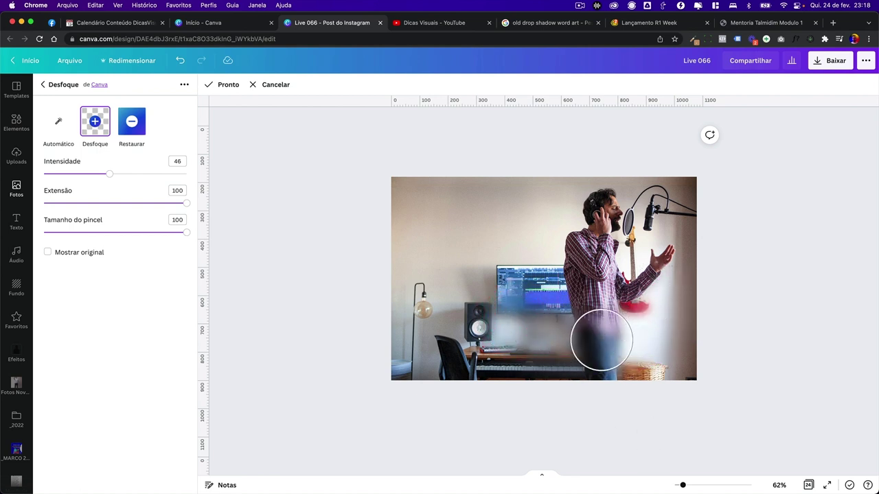
drag(516, 348, 541, 365)
drag(642, 366, 684, 354)
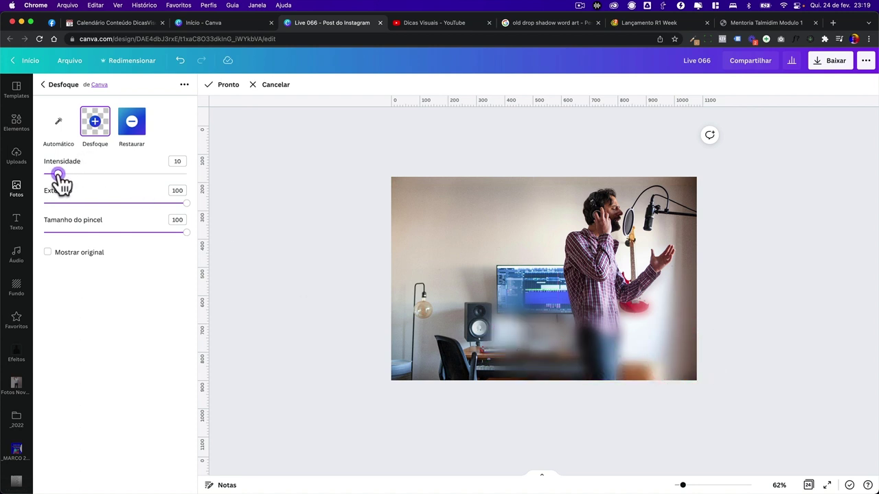
- Brush Desfoque blur over the man's torso at intensity 10 and extension 70, and restore the speaker area with the Restaurar brush at extension 0
drag(158, 203, 143, 203)
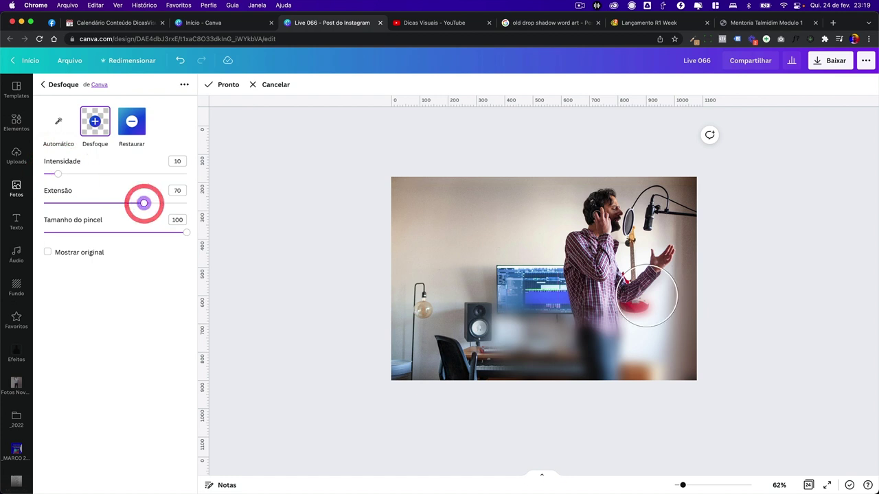
mouse_move(666, 278)
mouse_down()
mouse_move(637, 300)
mouse_move(579, 297)
mouse_up()
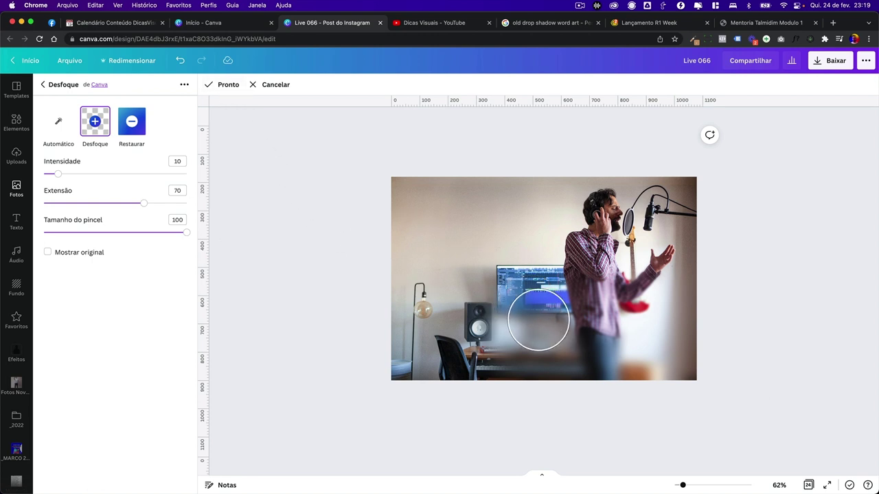
click(132, 122)
drag(479, 278, 483, 371)
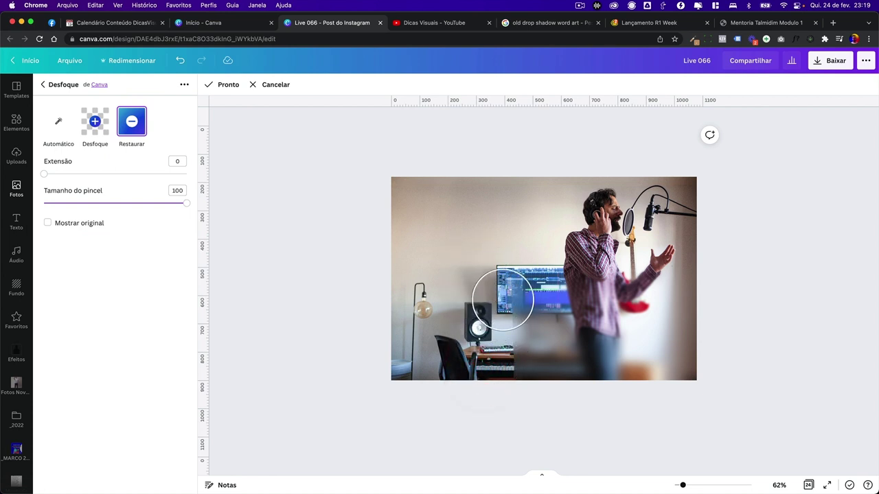
- Finish the blur brushing, apply the Desfoque effect to page 1's photo and leave image editing
click(226, 88)
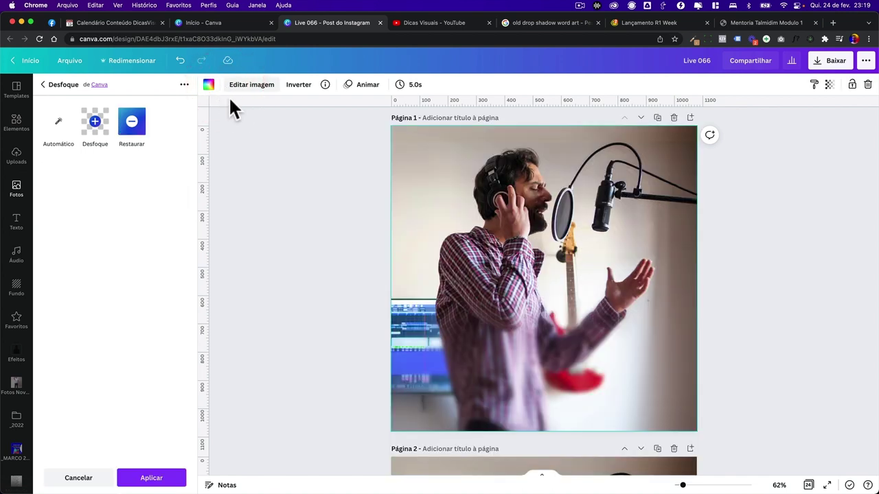
click(169, 477)
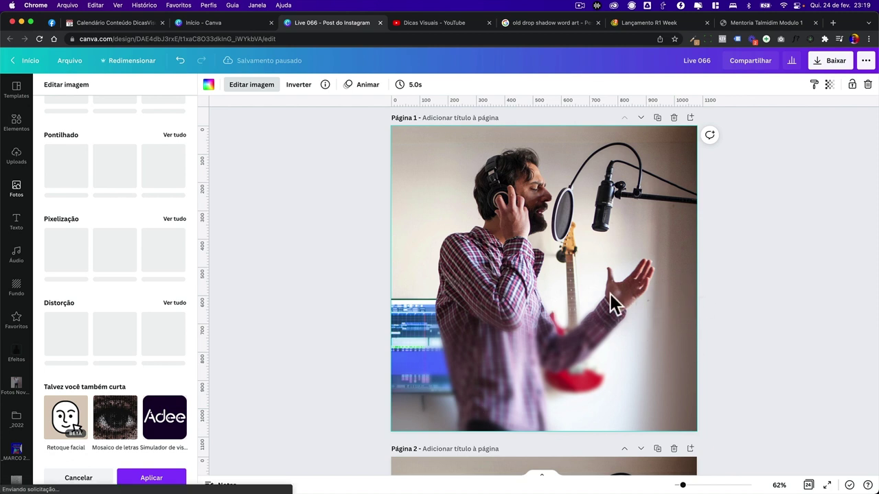
click(171, 478)
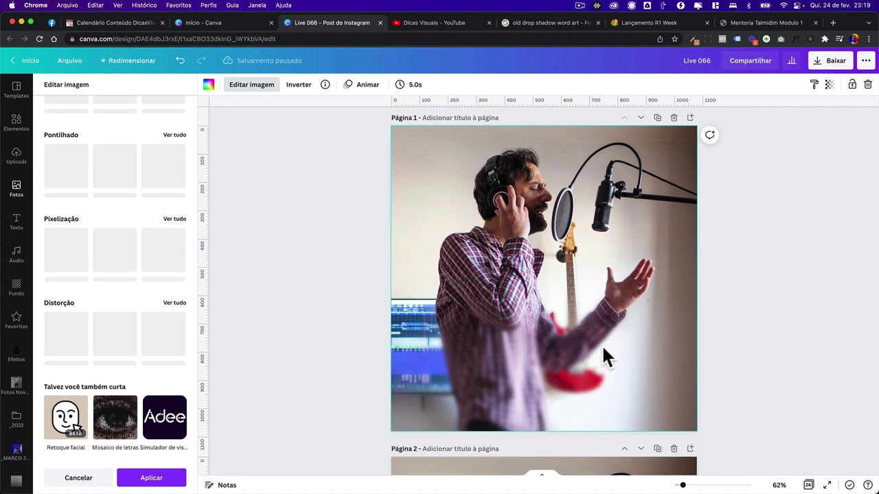
click(352, 357)
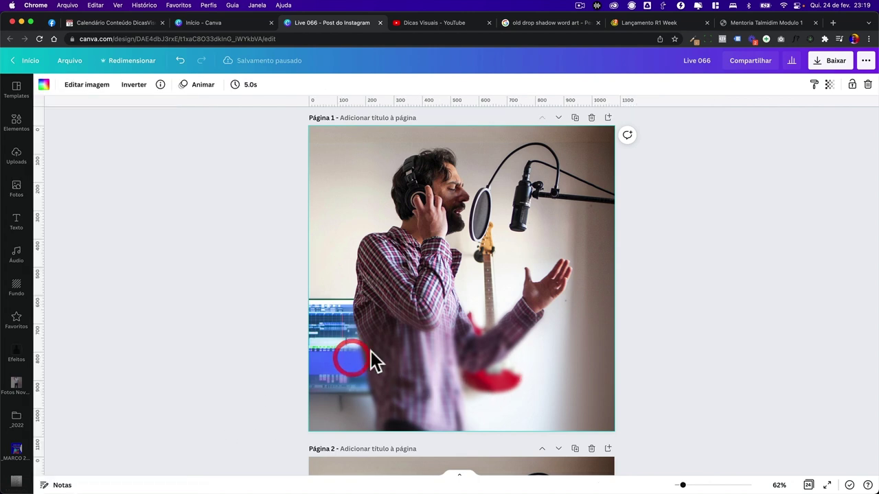
- Examine page 3's Aula de Canto title, subtitle, green label and gradient overlay by selecting and nudging the individual elements
scroll(371, 352, down, 5)
scroll(370, 350, down, 10)
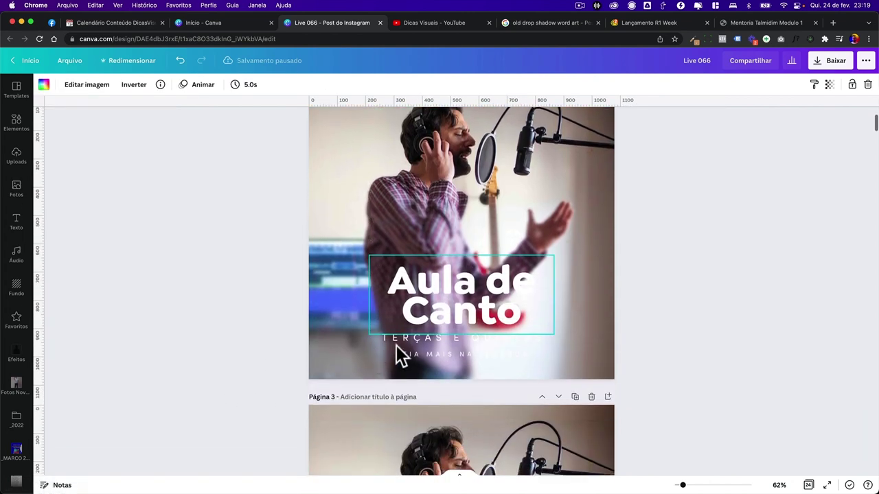
click(394, 293)
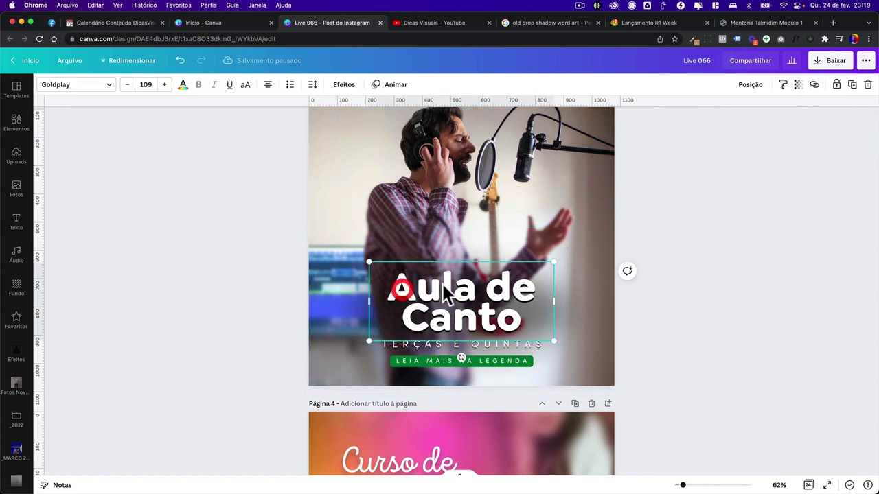
click(405, 344)
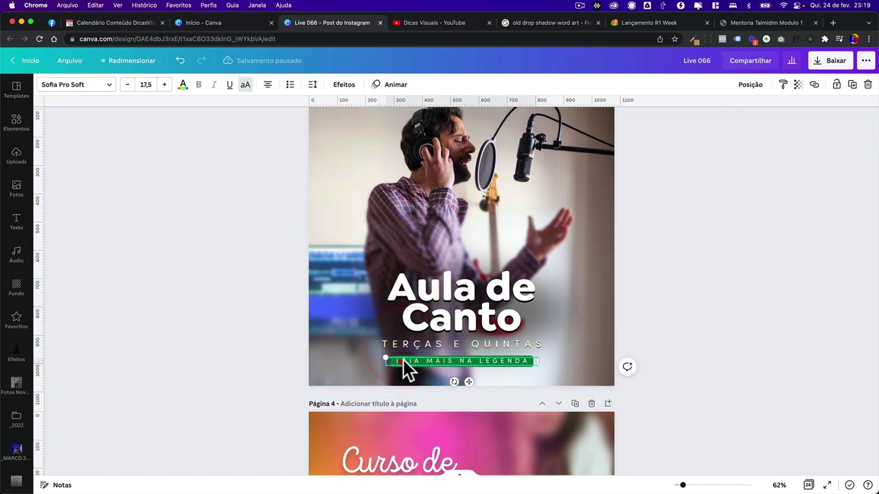
drag(420, 334, 420, 297)
key(ctrl+z)
click(350, 316)
drag(341, 287, 347, 321)
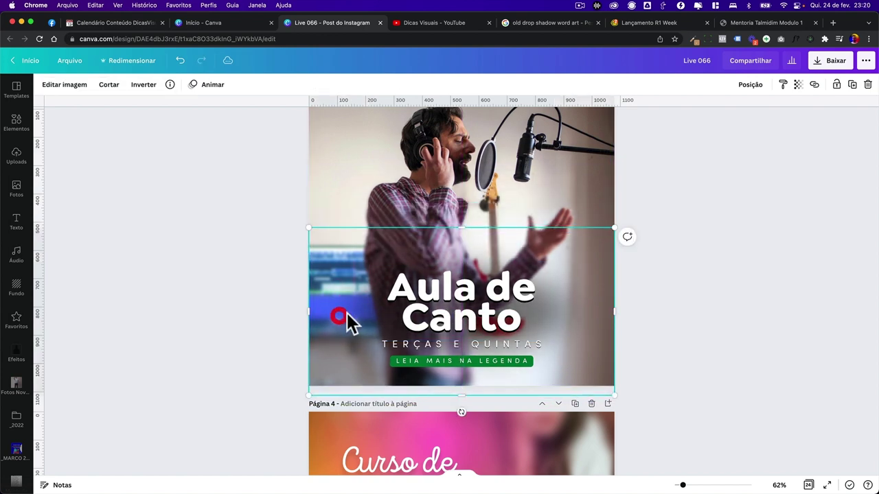
- Compare the Aula de Canto pages, try shifting page 1's title sideways, and undo the move
scroll(347, 316, up, 10)
scroll(347, 313, up, 2)
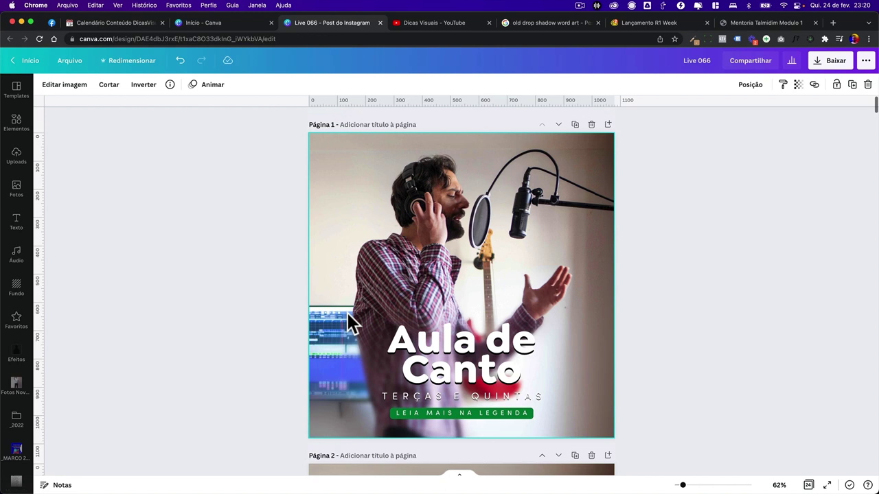
scroll(348, 313, down, 5)
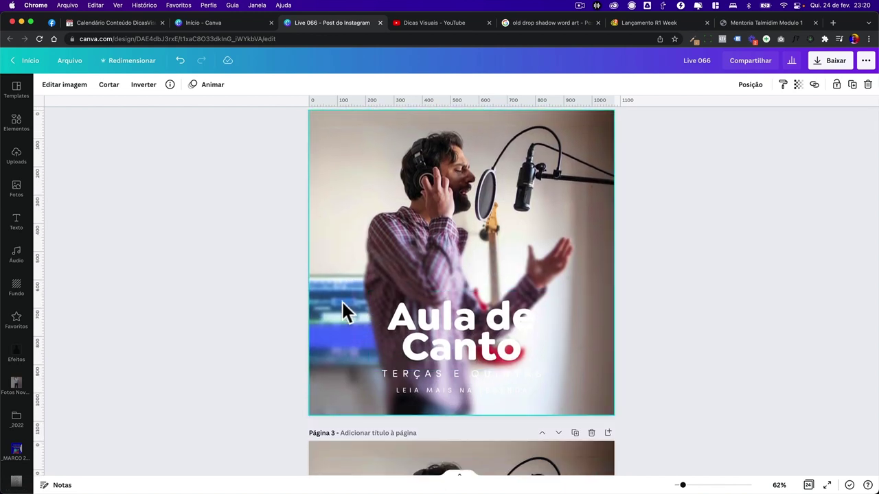
scroll(343, 302, up, 5)
click(355, 257)
click(405, 309)
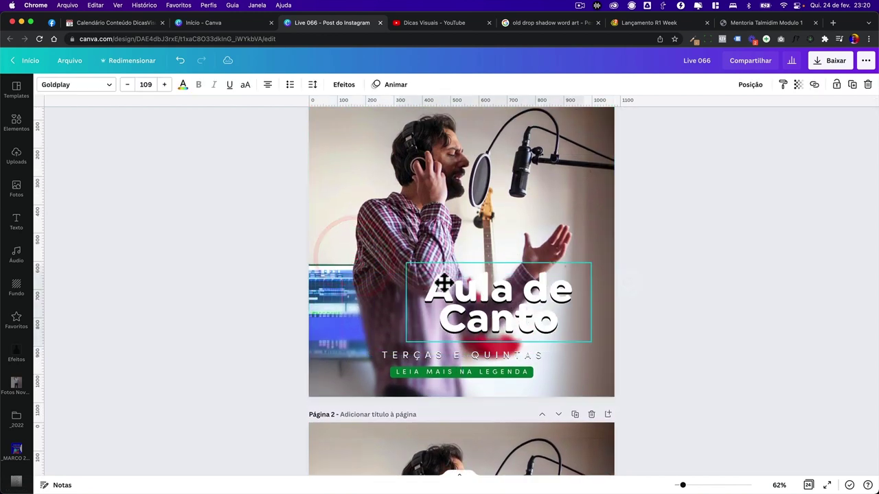
click(408, 356)
click(384, 336)
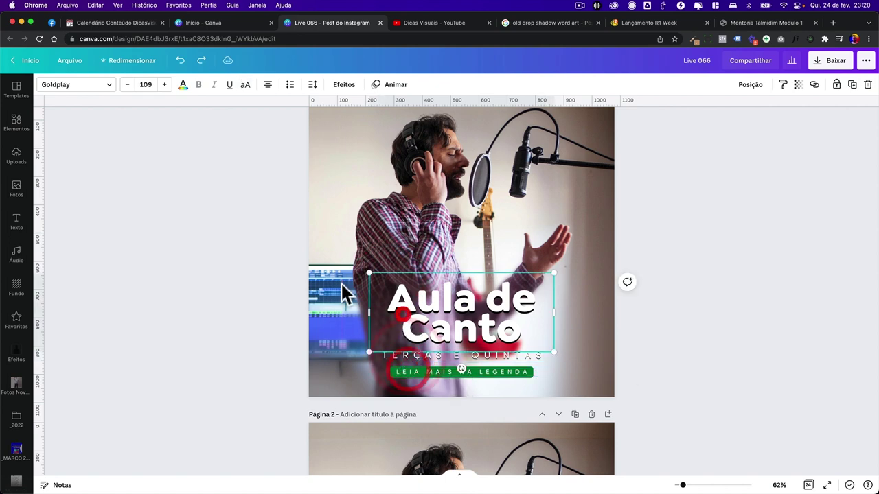
- Try brightness 10, contrast 14, saturation 18 and the Summer filter on page 1's background photo
click(320, 290)
scroll(484, 233, up, 2)
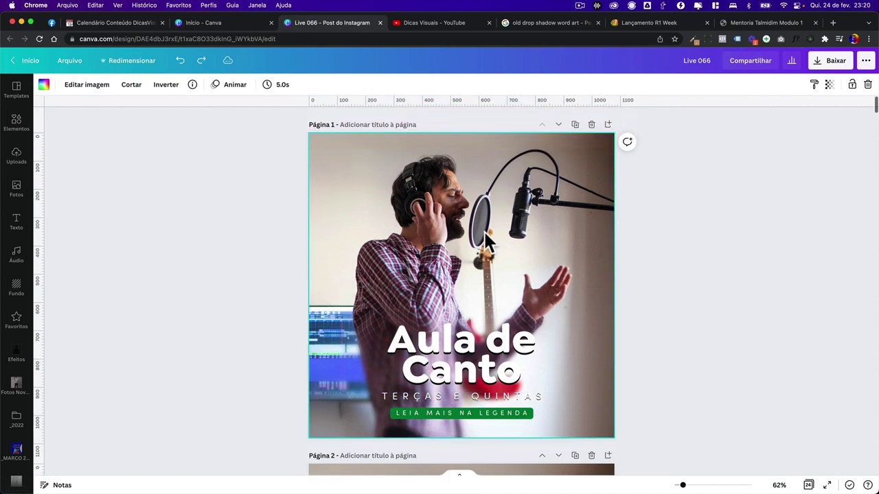
click(584, 359)
click(684, 296)
click(481, 202)
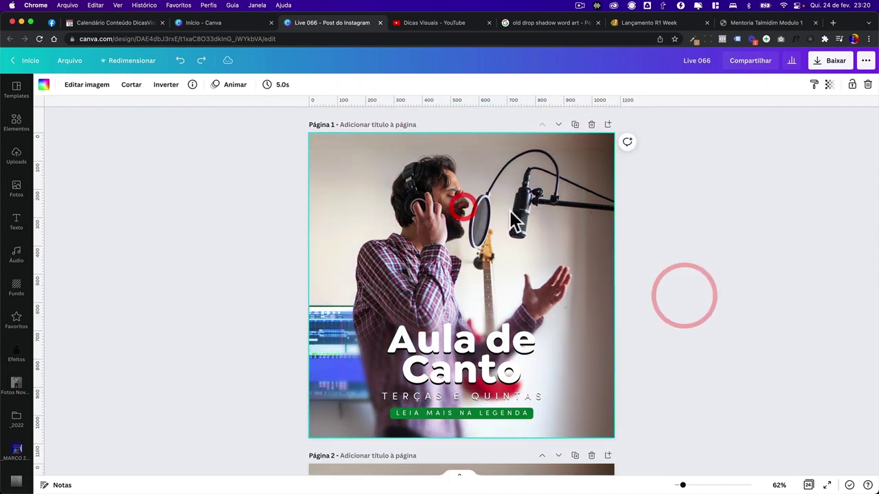
click(100, 86)
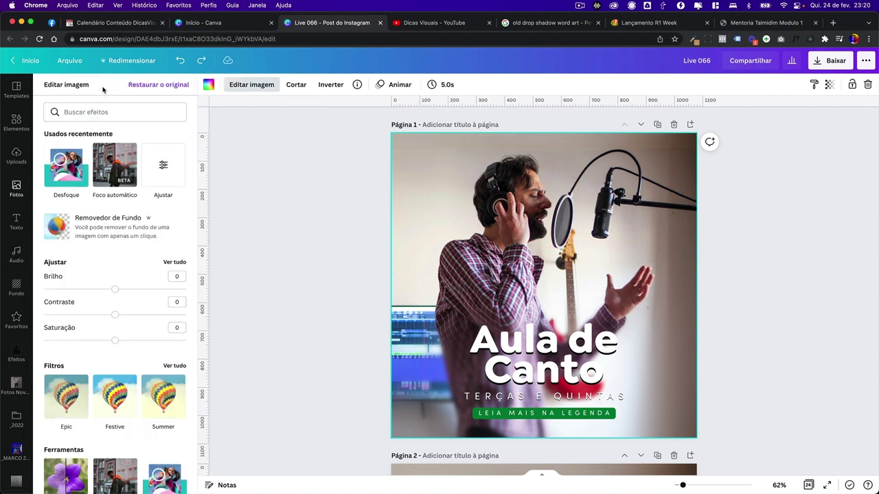
mouse_move(115, 314)
mouse_down()
mouse_move(127, 316)
mouse_move(35, 337)
mouse_move(124, 342)
mouse_move(122, 315)
mouse_up()
scroll(138, 295, down, 3)
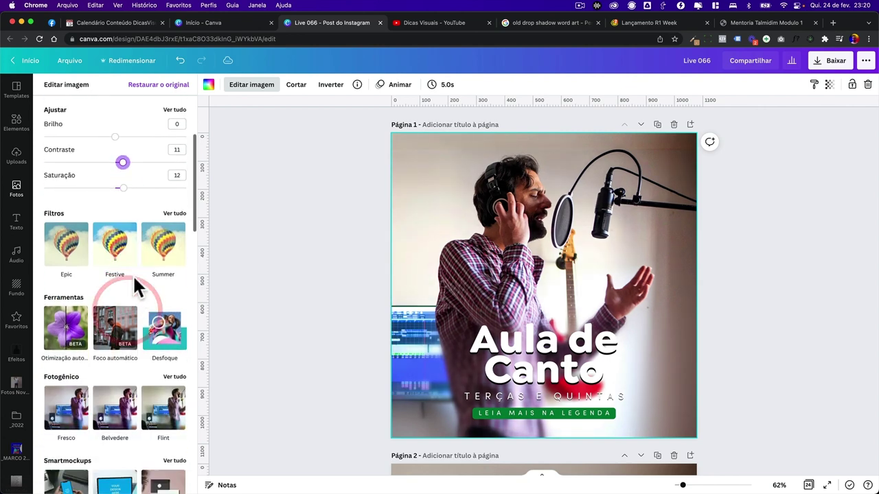
click(130, 248)
click(157, 234)
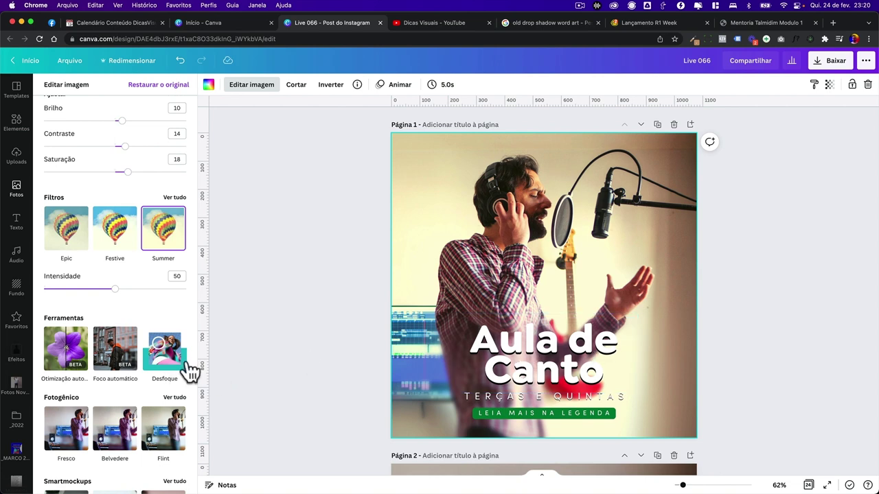
- Apply the Fotogênico effect Fresco to page 1's background photo
click(65, 439)
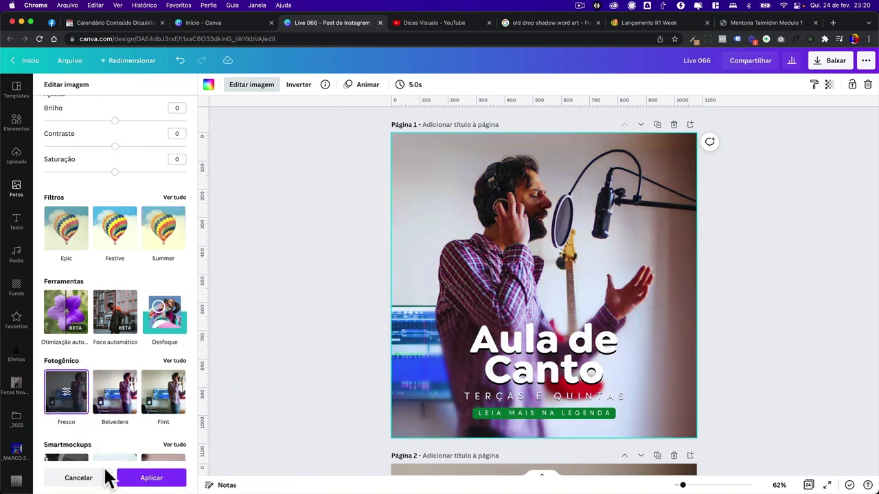
click(124, 475)
- Examine the Curso de Ilustração designs on pages 4 and 5, including page 5's colour gradient overlay
scroll(347, 355, down, 15)
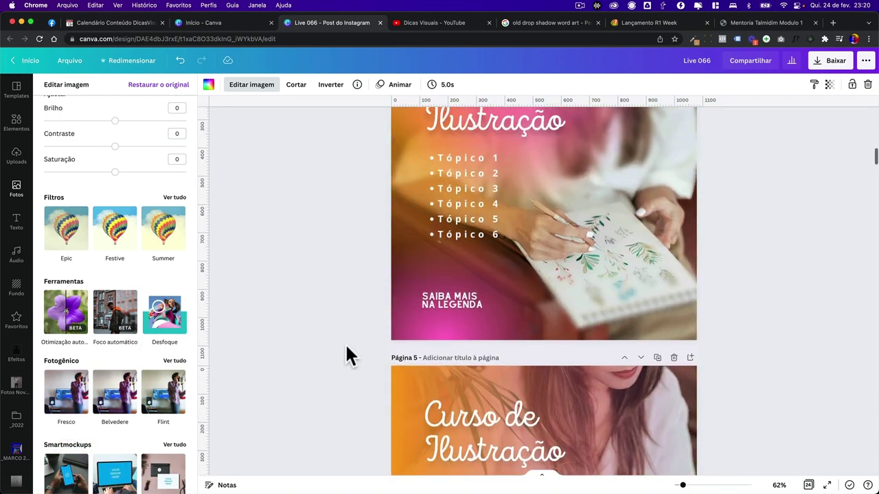
scroll(345, 343, down, 5)
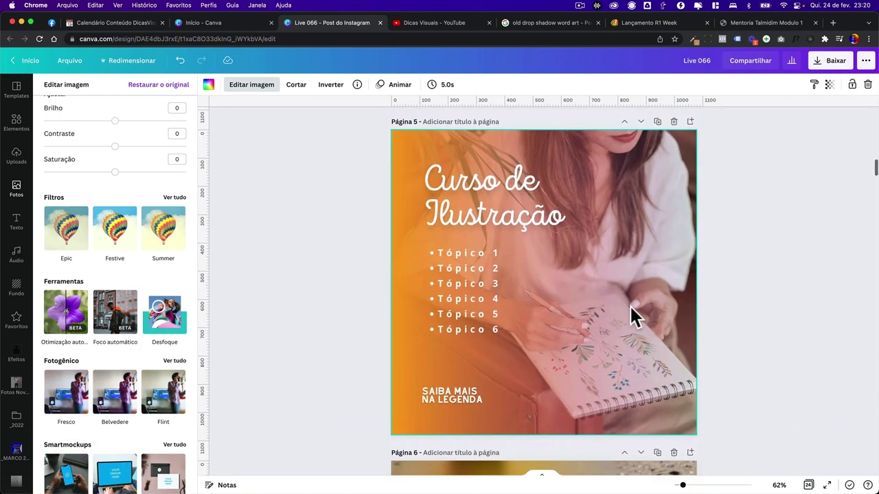
click(629, 305)
mouse_move(609, 257)
mouse_down()
mouse_move(578, 345)
mouse_move(612, 258)
mouse_up()
click(332, 316)
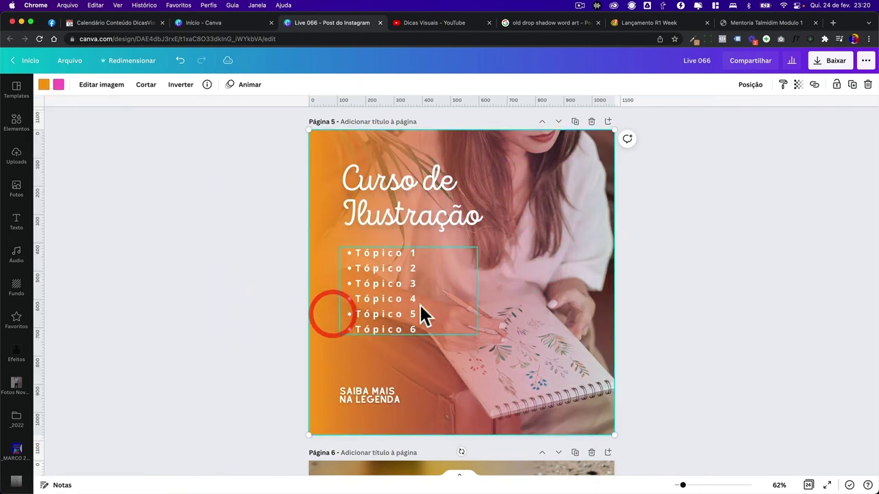
click(689, 302)
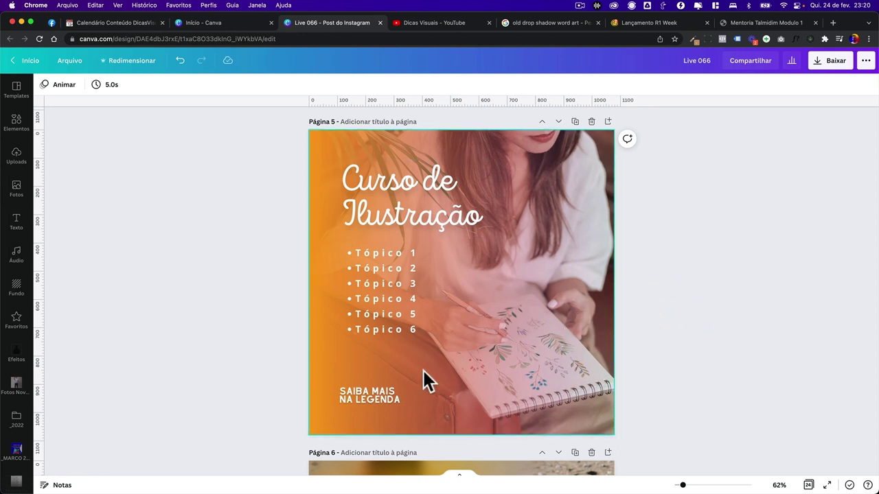
scroll(519, 343, up, 2)
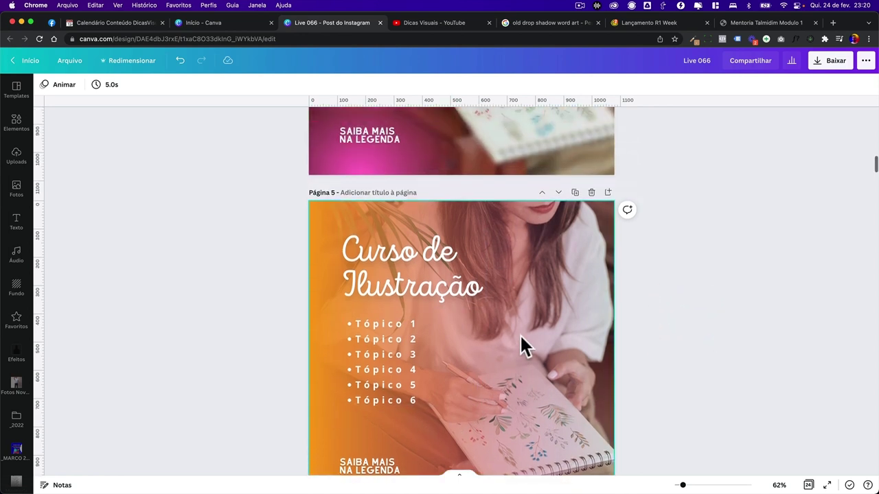
scroll(535, 209, down, 2)
scroll(565, 220, up, 1)
- Shift page 5's gradient overlay past the page's left edge, and enlarge the background photo in crop mode
click(506, 202)
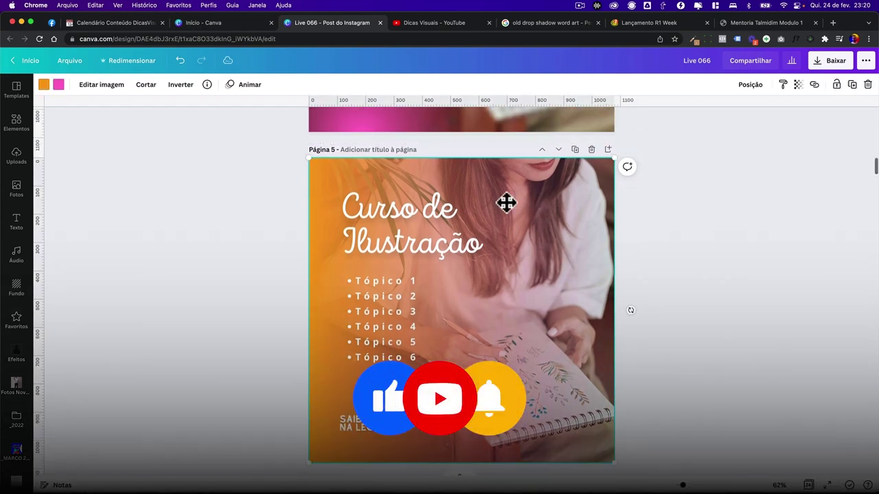
double_click(598, 200)
drag(719, 157, 752, 137)
click(516, 316)
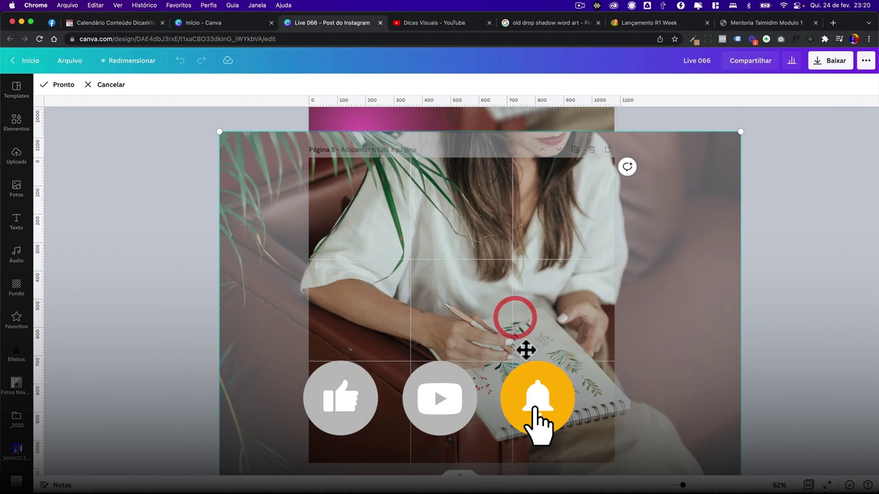
scroll(525, 343, down, 2)
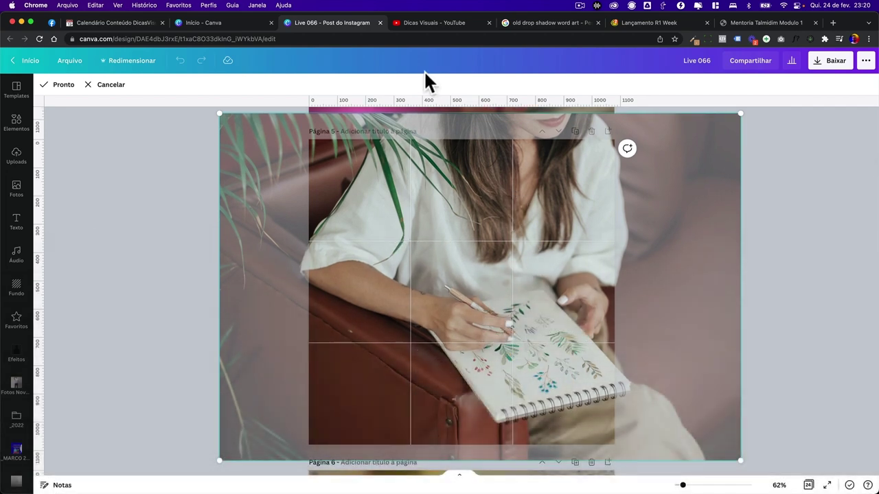
- Switch to the Dicas Visuais channel on YouTube, search it for "live 035" and examine the Design + Fotografia video result
click(433, 26)
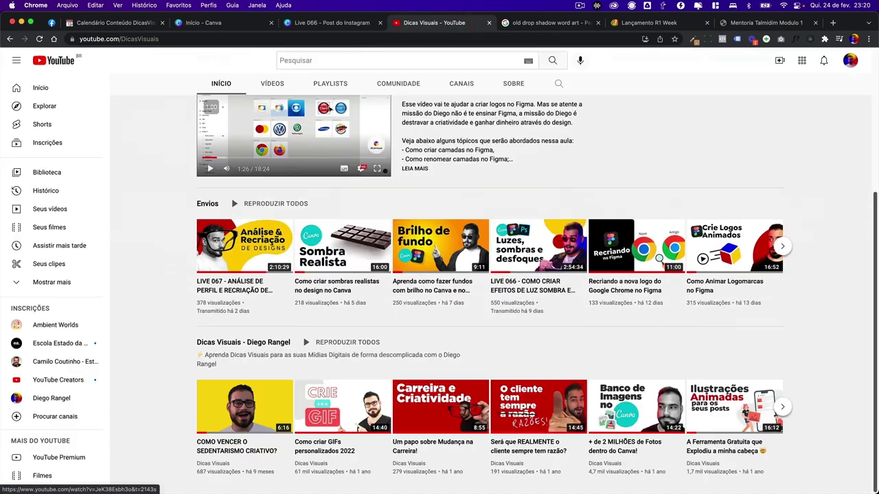
scroll(562, 251, up, 1)
scroll(562, 251, up, 3)
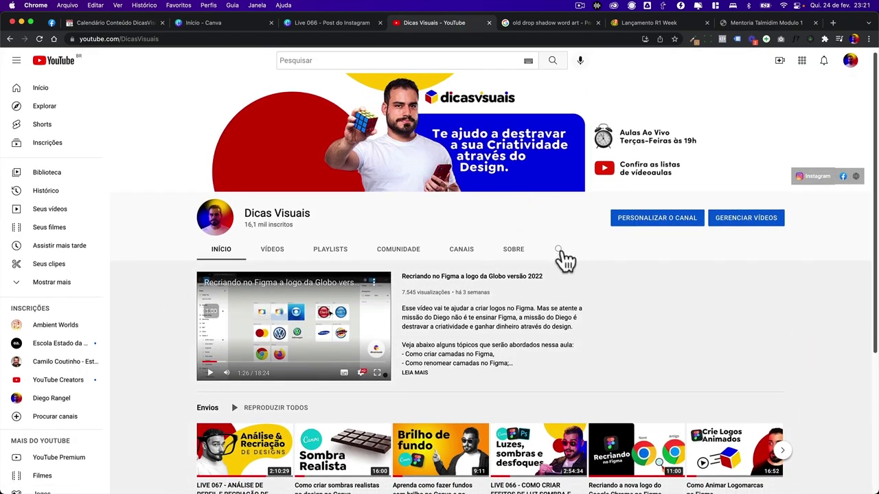
text(cive 035)
key(Return)
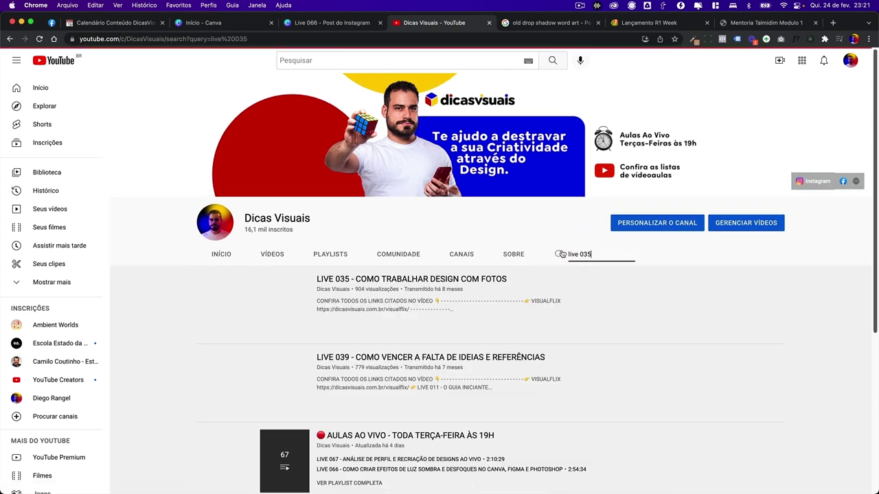
scroll(564, 259, down, 1)
scroll(218, 269, up, 5)
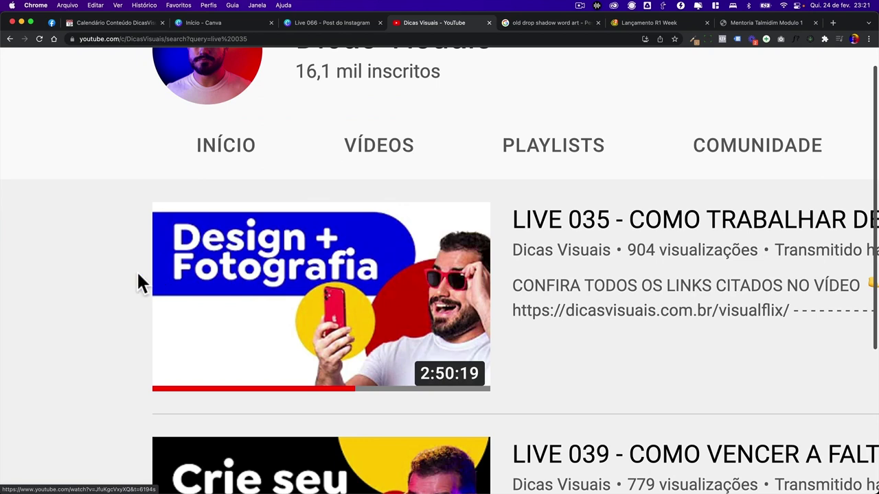
- Return to the Canva design and confirm the crop of page 5's background photo
click(330, 24)
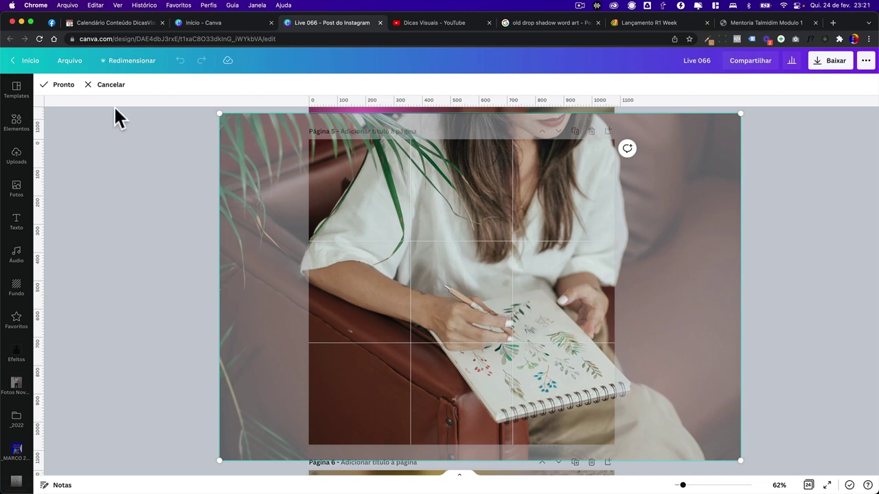
click(67, 88)
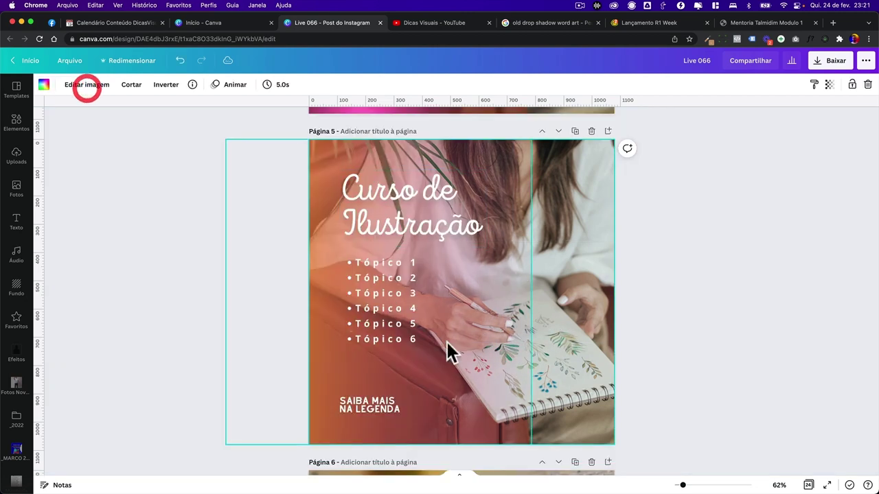
- Examine page 4's blurred Curso de Ilustração design, and undo the changes to page 5's gradient overlay and background photo crop
click(648, 291)
scroll(648, 293, up, 5)
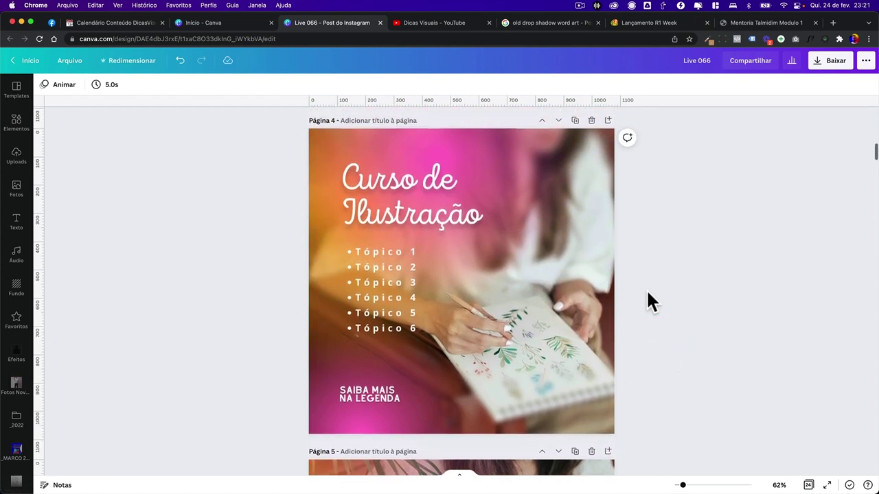
drag(645, 292, 473, 347)
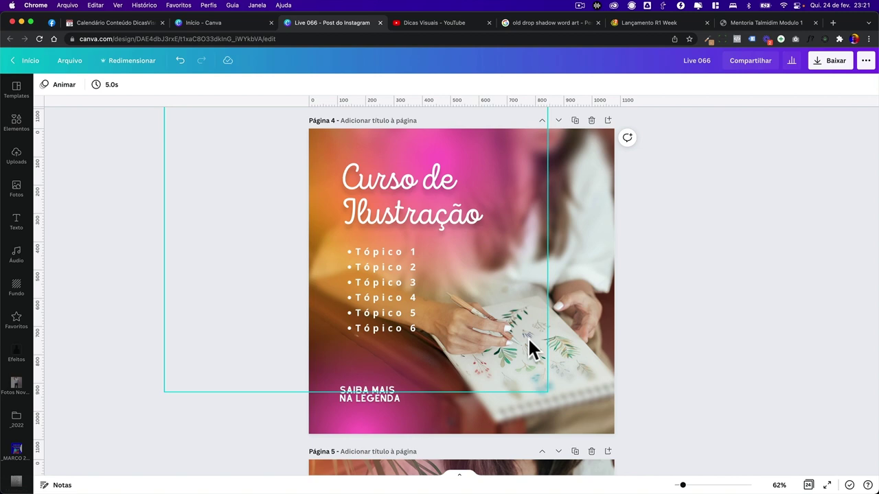
drag(529, 338, 640, 380)
scroll(639, 380, down, 5)
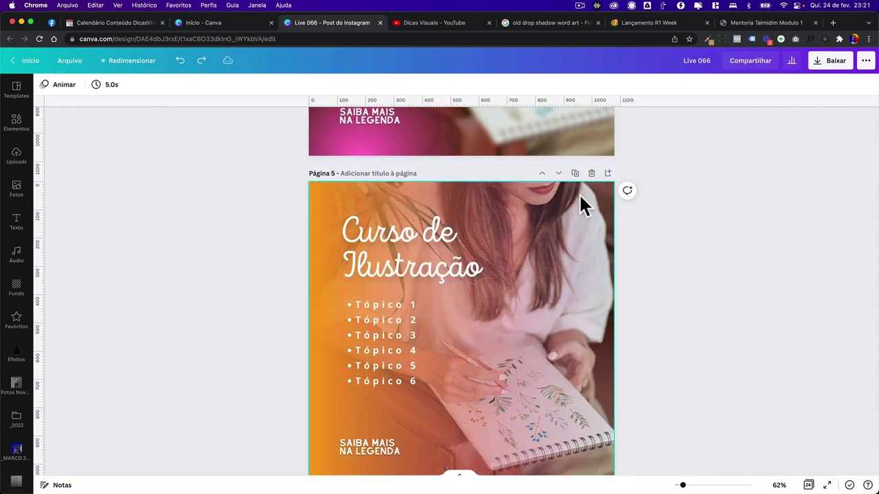
- Duplicate page 5 and delete the colour gradient overlay from the copy on page 6
click(575, 173)
click(494, 329)
key(Delete)
scroll(350, 199, up, 10)
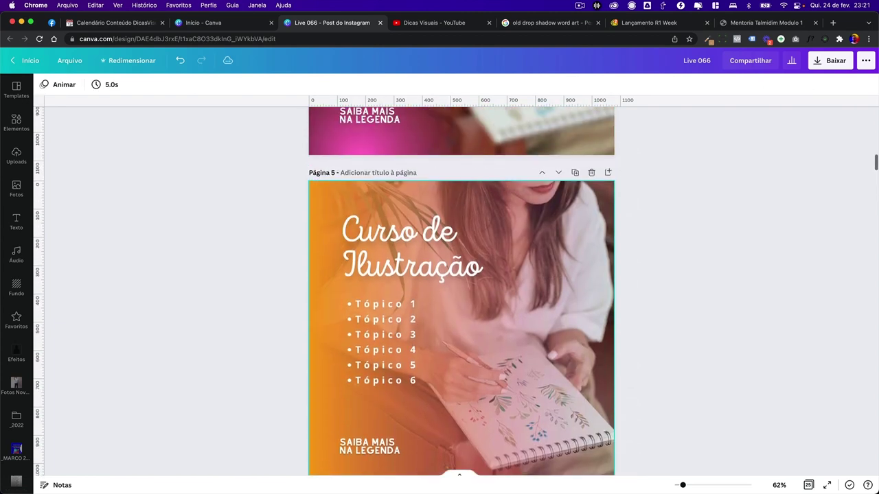
scroll(452, 258, down, 10)
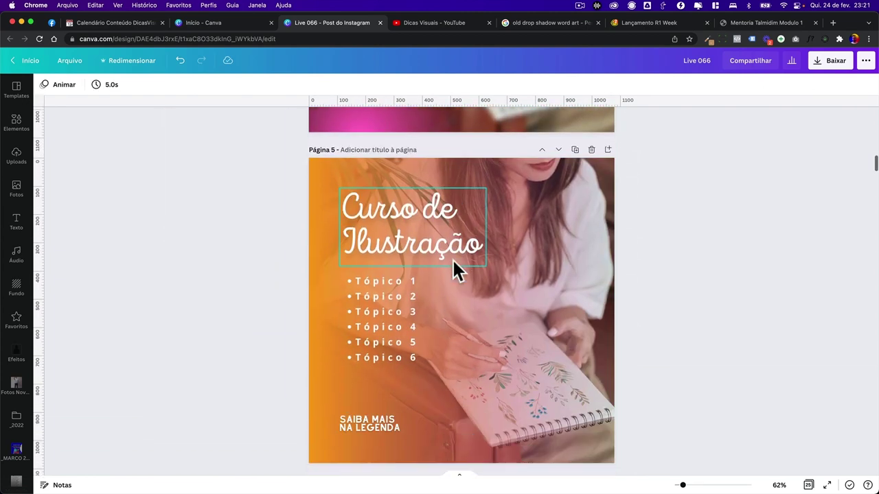
- Open the Desfoque brush on page 6's photo, set Extensão and Tamanho do pincel to 100, and blur the photo's upper area
click(514, 260)
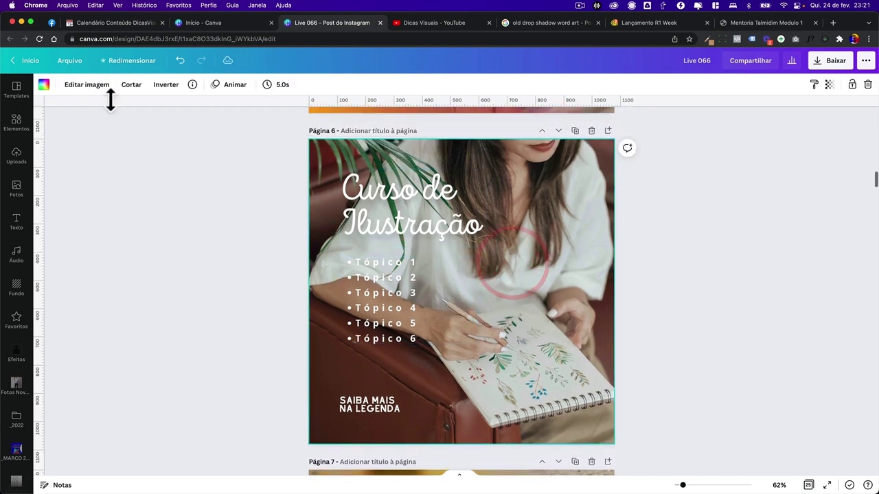
click(86, 85)
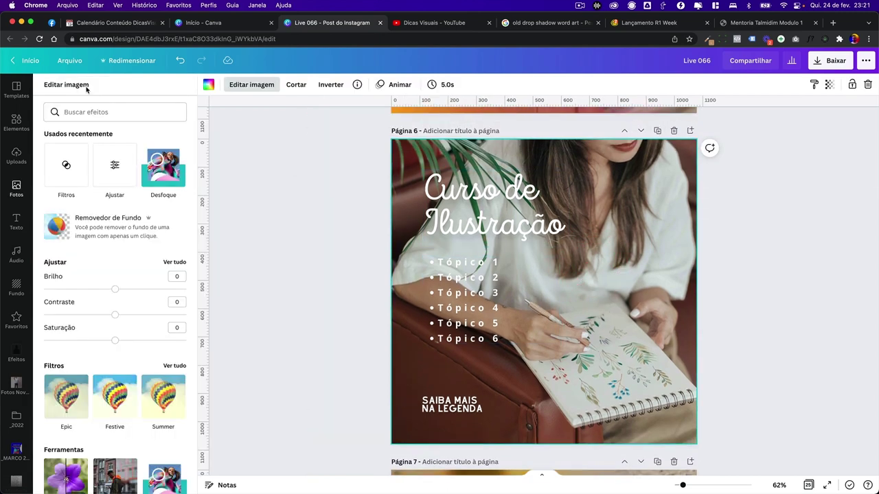
click(159, 172)
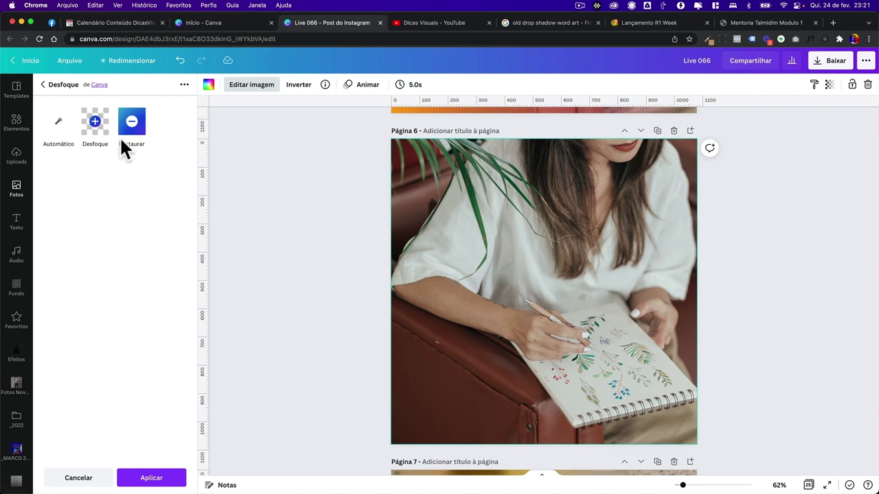
click(97, 122)
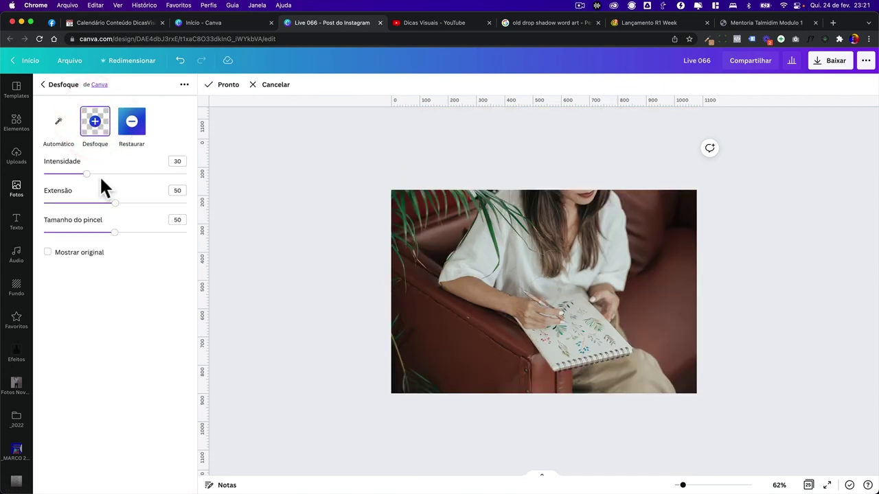
drag(135, 232, 186, 232)
drag(114, 203, 204, 200)
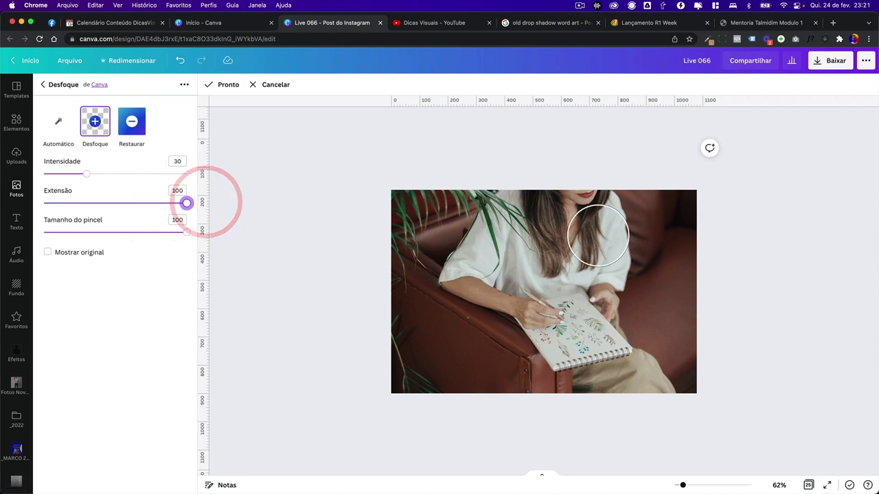
mouse_move(659, 213)
mouse_down()
mouse_move(562, 207)
mouse_move(504, 225)
mouse_move(412, 271)
mouse_up()
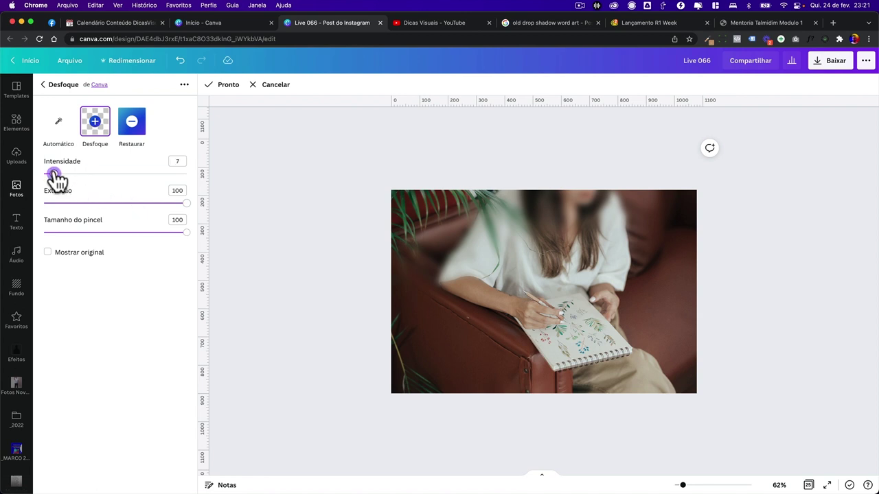
- Blur the sofa around the woman at Intensidade 7, brush the lower edge again at 20, and apply the effect
mouse_move(662, 247)
mouse_down()
mouse_move(541, 260)
mouse_move(441, 292)
mouse_up()
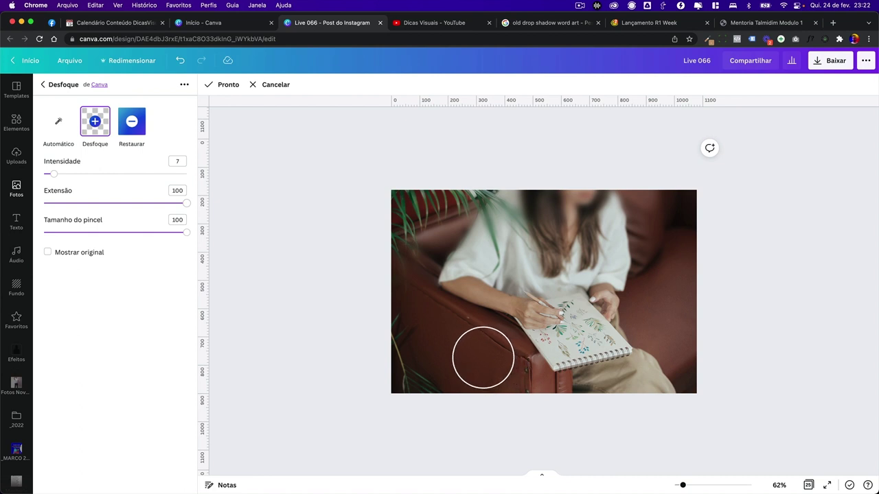
mouse_move(499, 364)
mouse_down()
mouse_move(629, 366)
mouse_move(673, 345)
mouse_up()
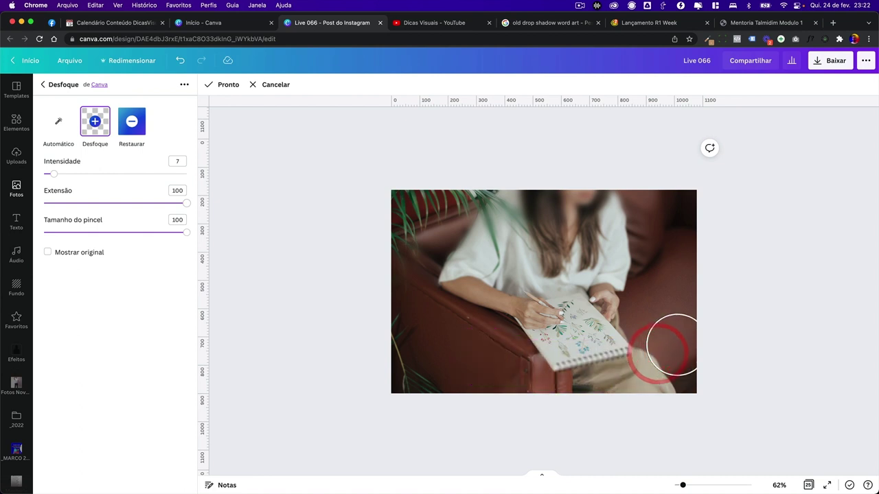
drag(69, 175, 72, 174)
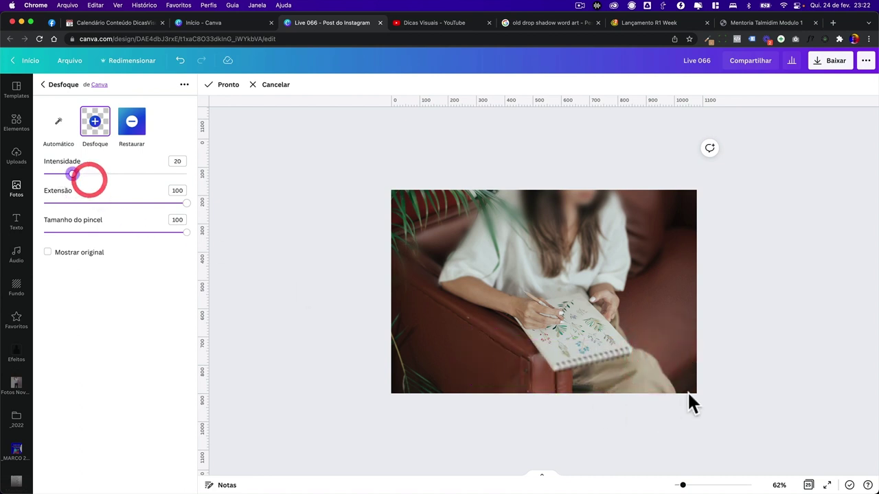
mouse_move(673, 367)
mouse_down()
mouse_move(547, 378)
mouse_move(447, 373)
mouse_move(459, 394)
mouse_up()
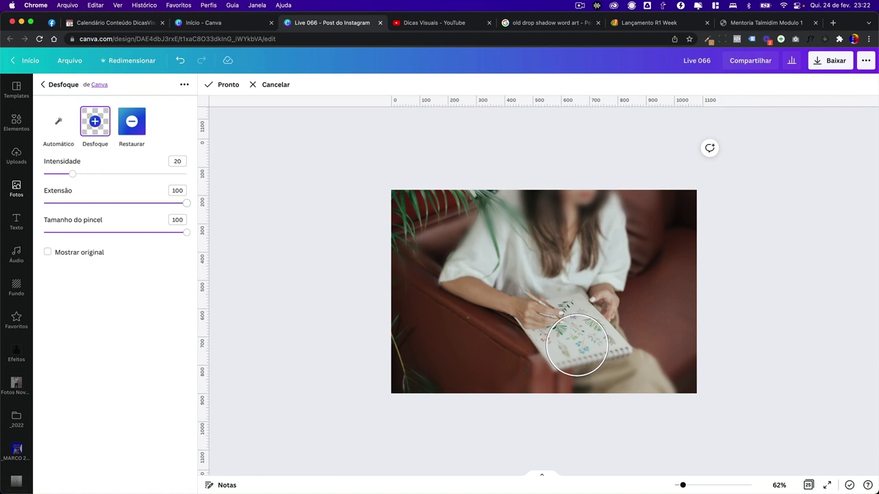
click(222, 86)
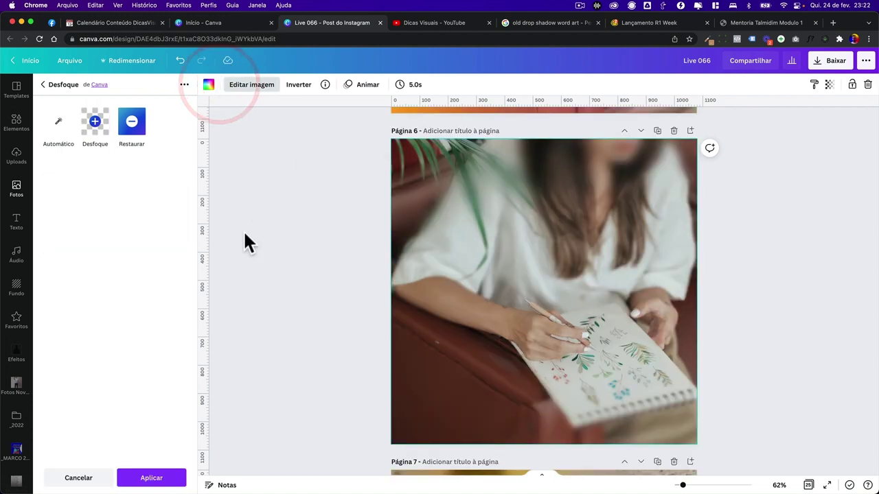
click(162, 476)
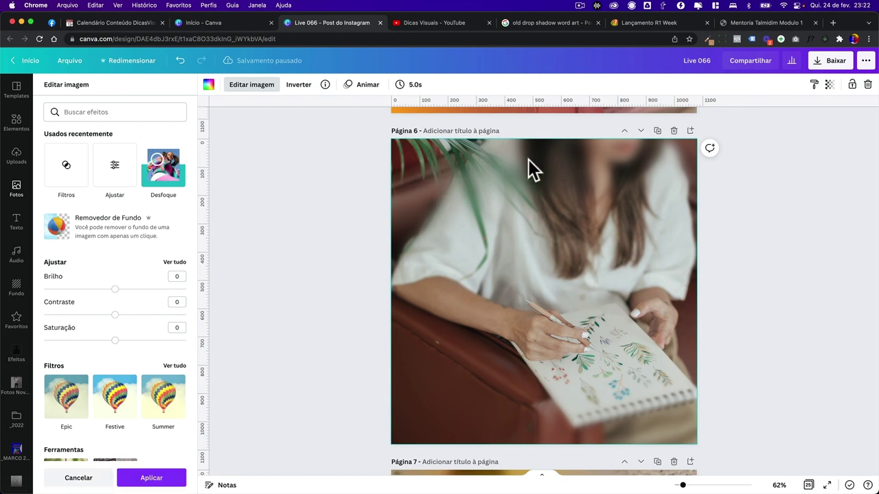
click(166, 477)
- Search the elements for "blur" and add the orange blurred glow to page 6
click(25, 130)
click(87, 89)
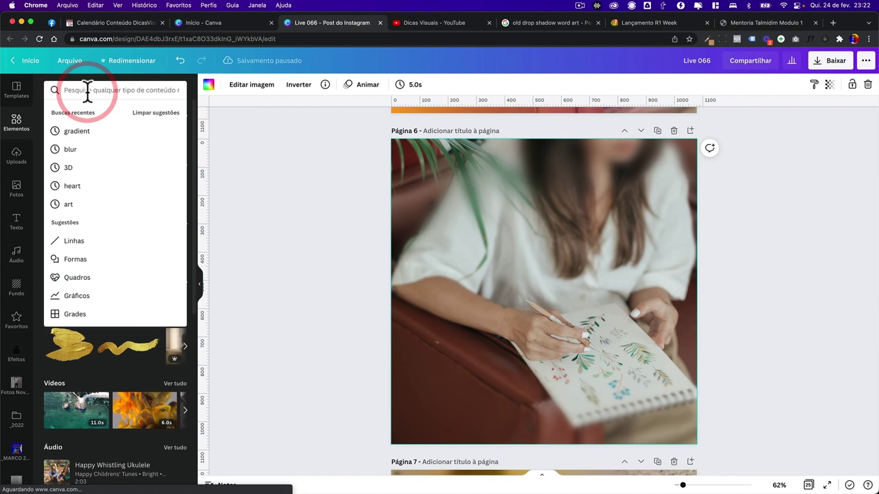
text(blur)
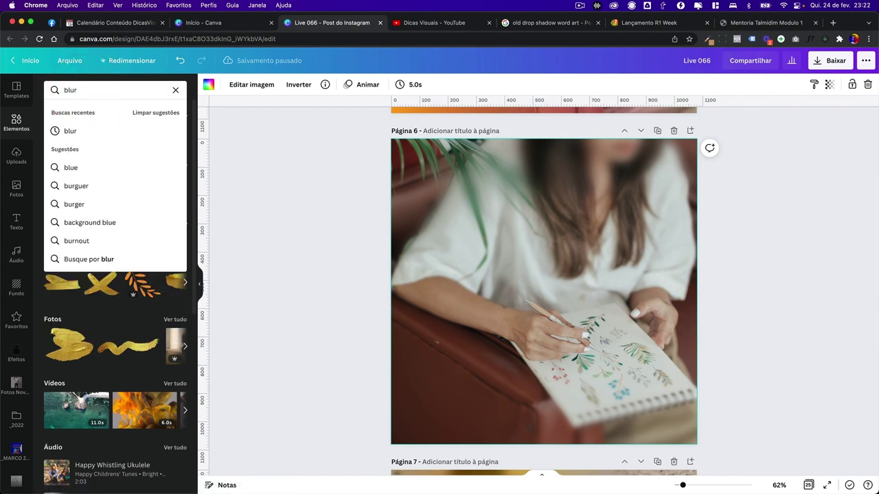
key(Return)
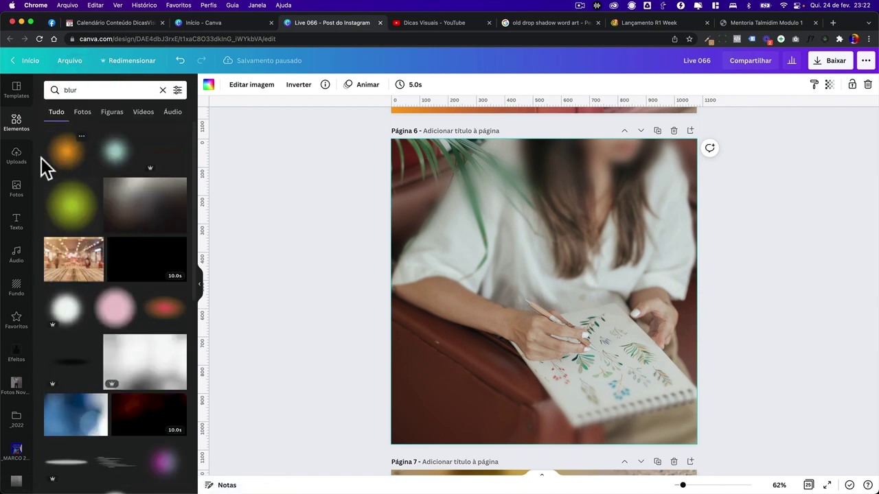
click(65, 152)
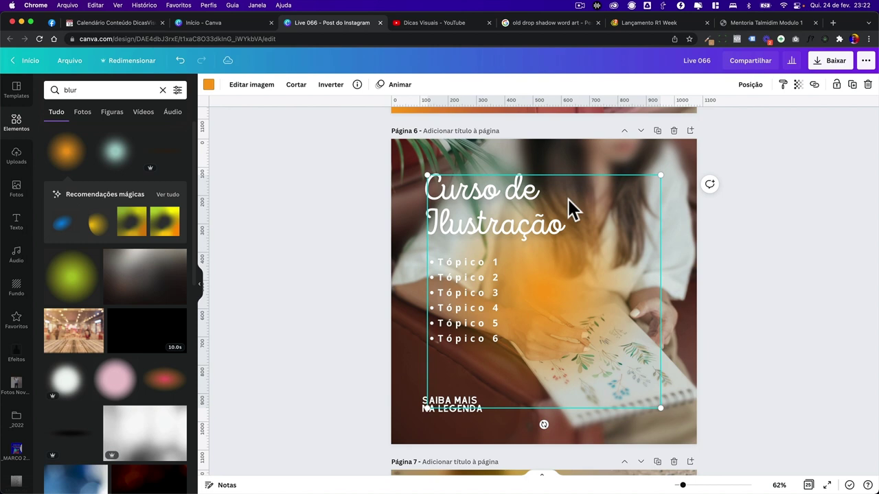
- Enlarge the orange glow and place it behind the text, extending past page 6's upper-left corner
drag(602, 304, 520, 206)
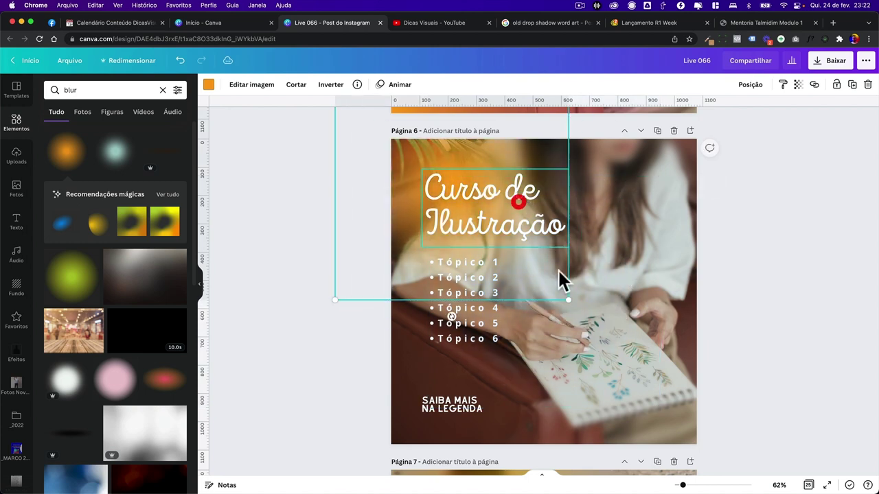
drag(569, 298, 648, 357)
drag(570, 281, 532, 257)
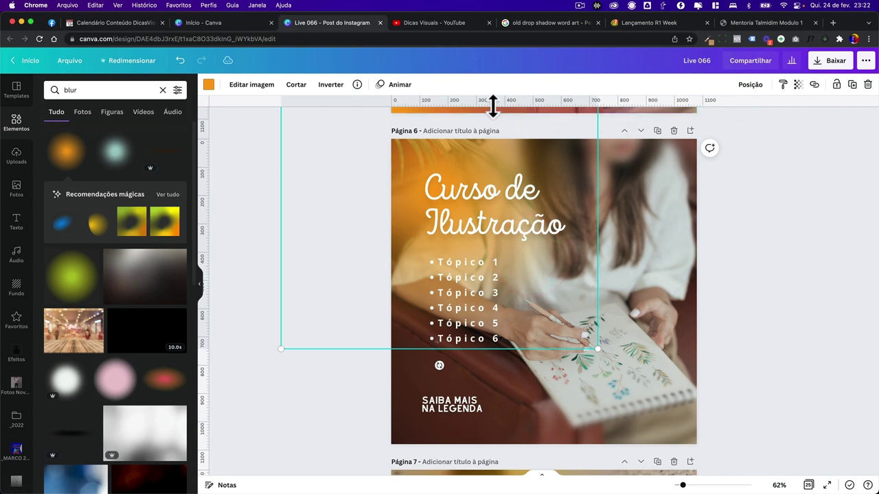
- Duplicate the orange glow, recolour the copy pink, and place it behind the title beside the orange one
click(849, 85)
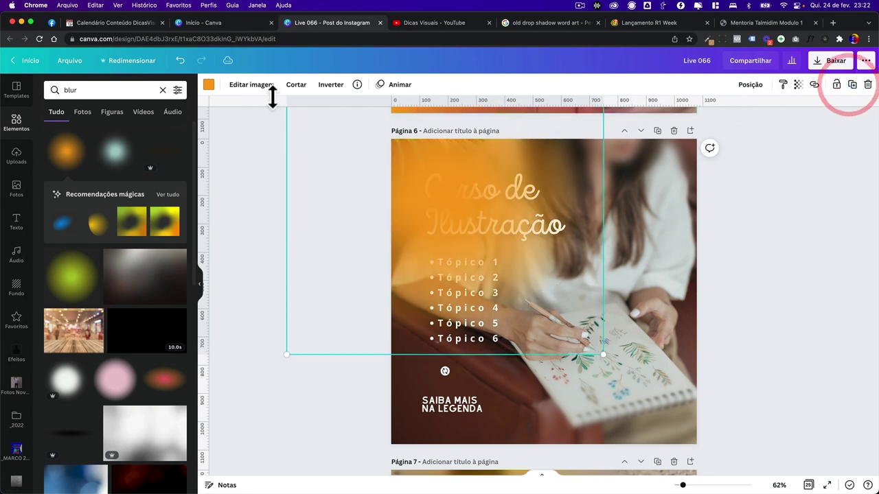
click(208, 84)
click(152, 157)
drag(463, 258, 529, 205)
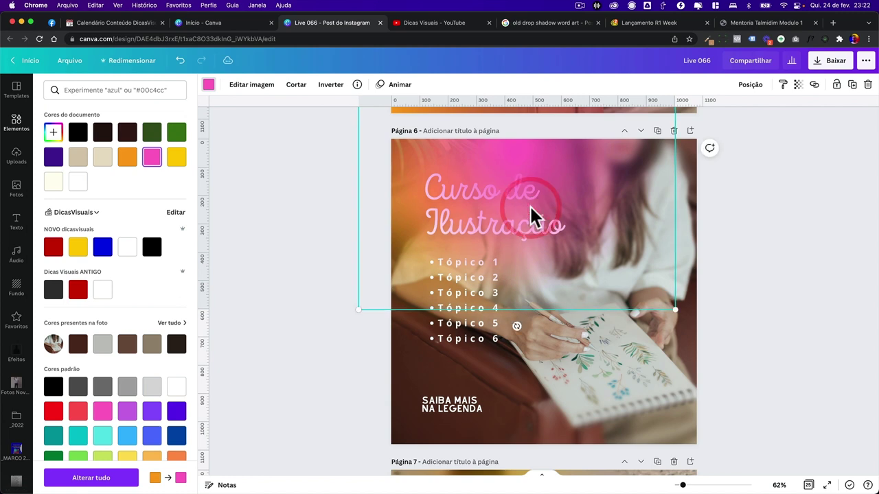
key(super+bracketleft)
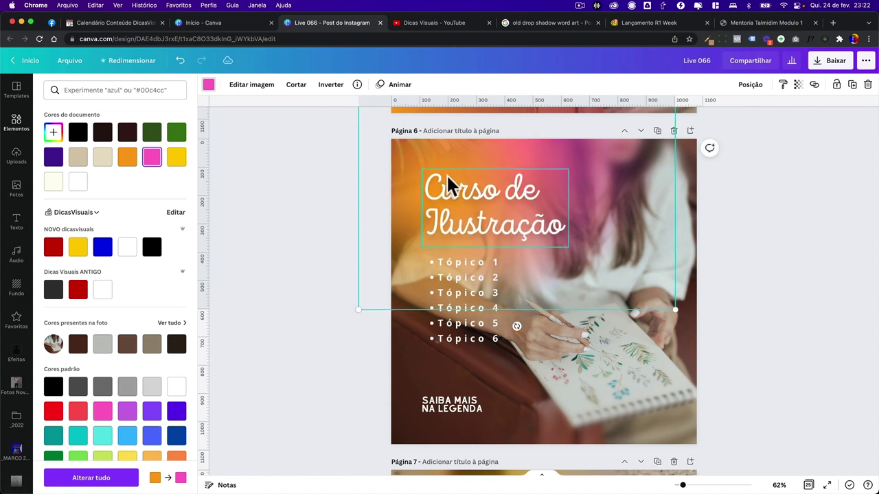
- Place a smaller copy of the pink glow in page 6's lower-left corner and slightly adjust the orange glow's position
drag(641, 167, 549, 357)
drag(610, 249, 547, 312)
click(491, 367)
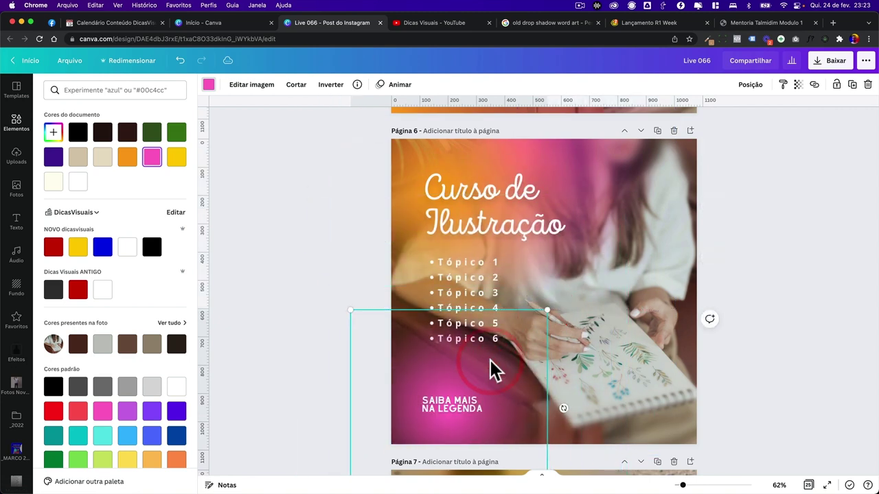
click(400, 240)
mouse_move(400, 240)
mouse_down()
mouse_move(398, 269)
mouse_move(393, 256)
mouse_up()
- Set the contrast of page 6's background photo to 33 and slightly raise its saturation
click(637, 330)
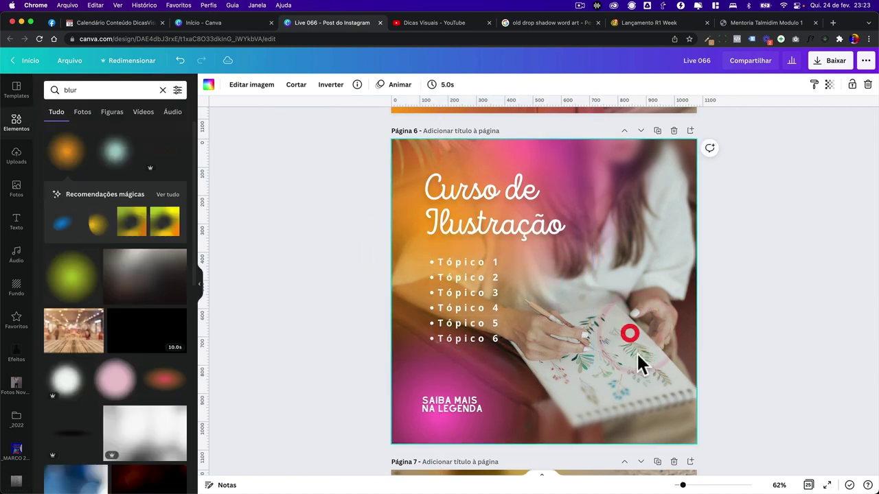
click(251, 85)
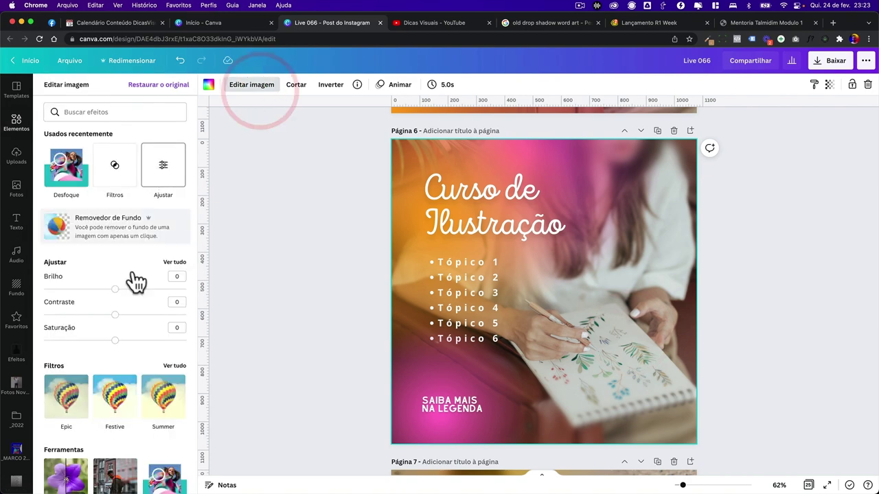
click(134, 316)
drag(134, 315, 138, 315)
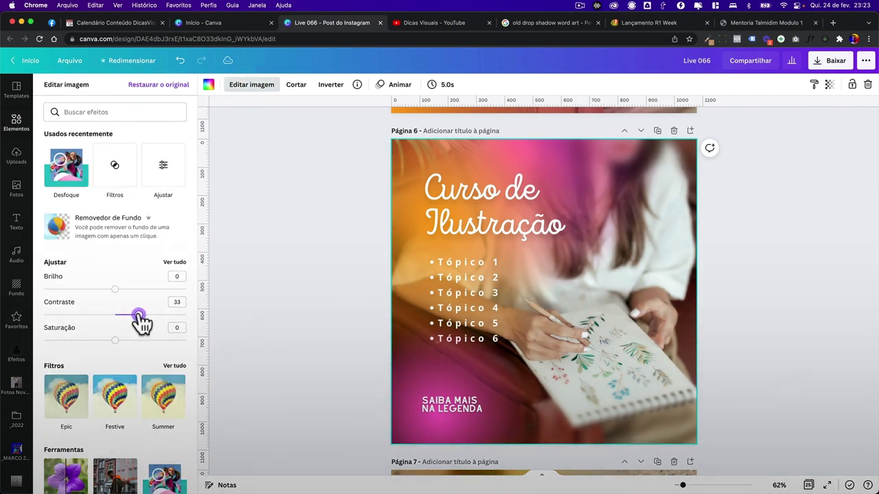
click(129, 340)
drag(125, 340, 124, 340)
click(280, 289)
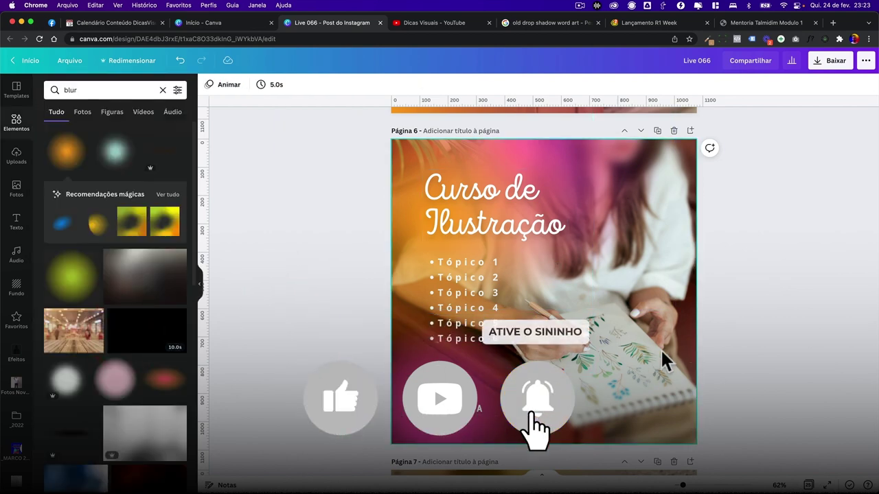
drag(652, 344, 659, 245)
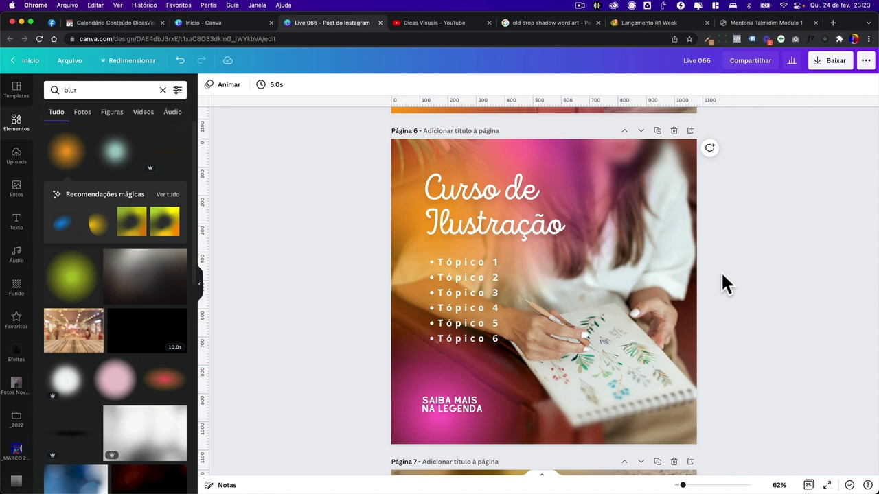
drag(721, 275, 618, 293)
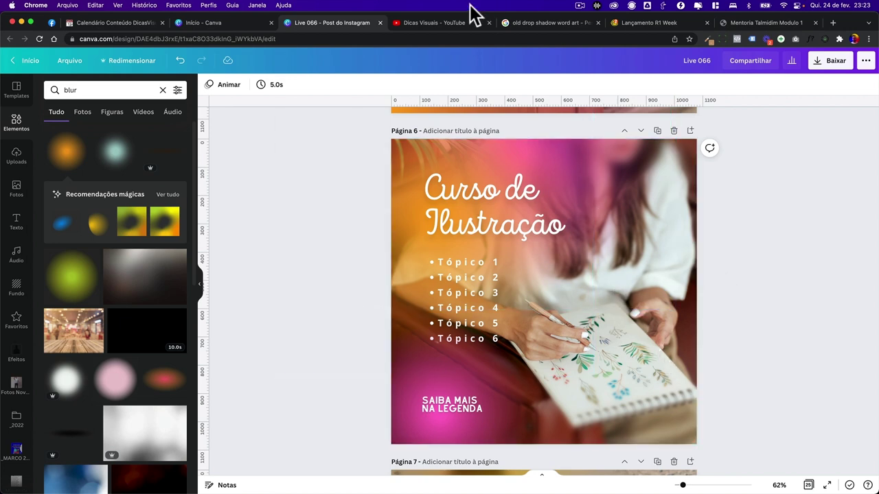
- Switch to YouTube and return to the Dicas Visuais channel's home page to look through its recent uploads
click(432, 22)
click(15, 39)
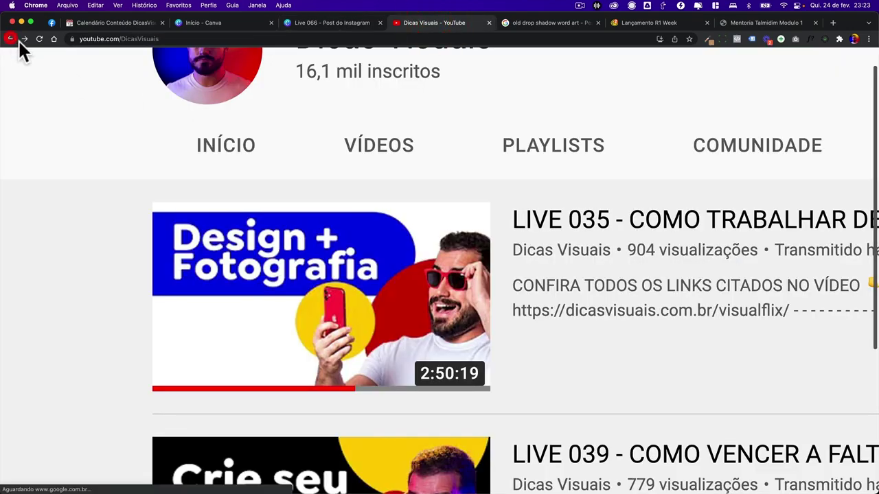
scroll(408, 222, down, 3)
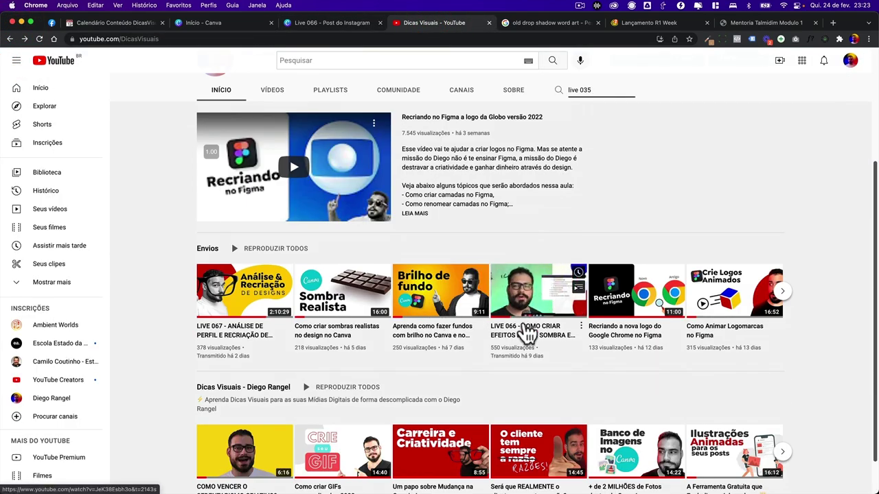
- Look at the LIVE 066 video on YouTube, then switch back to the Canva design and examine its last page, page 25
scroll(526, 336, up, 5)
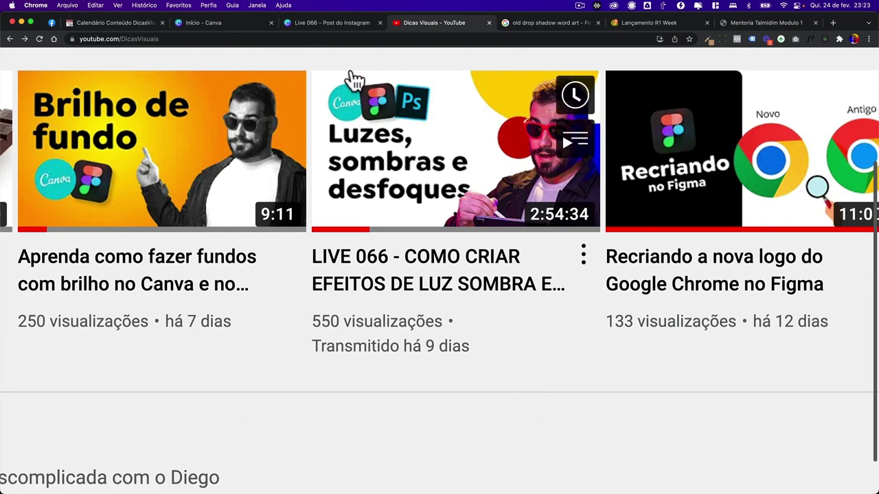
click(322, 22)
click(383, 314)
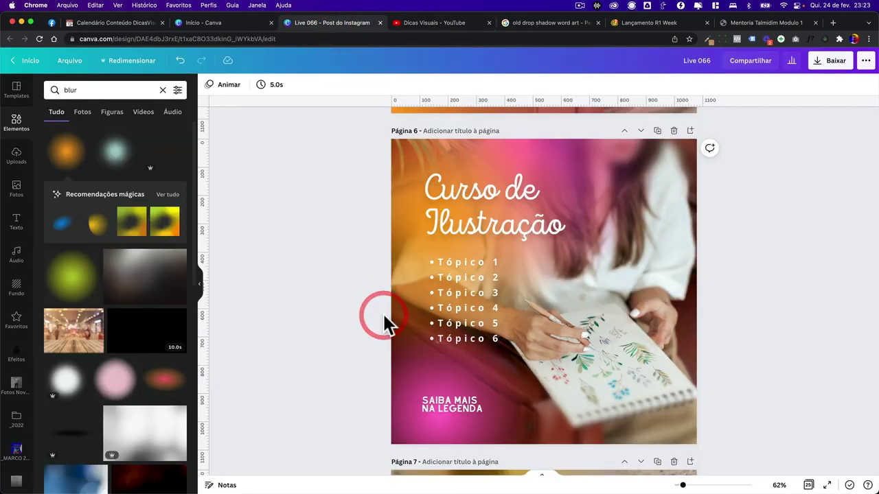
scroll(383, 315, down, 15)
scroll(384, 319, down, 20)
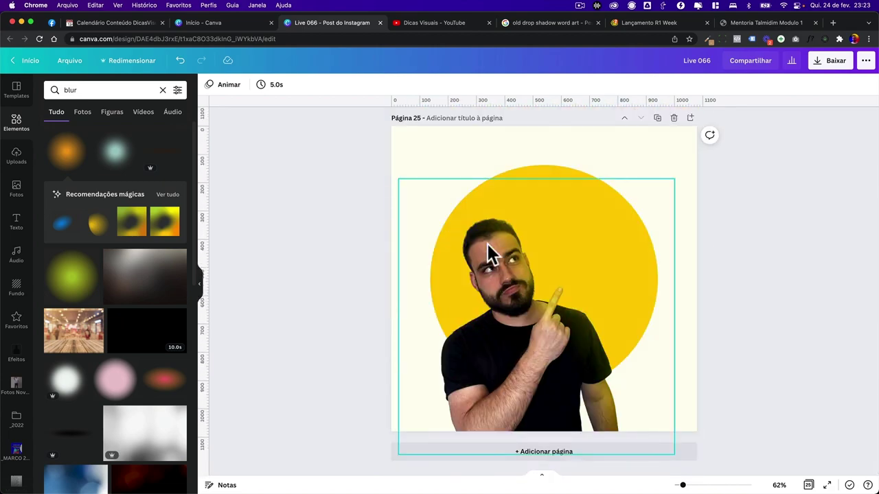
drag(557, 157, 560, 194)
click(542, 210)
click(306, 223)
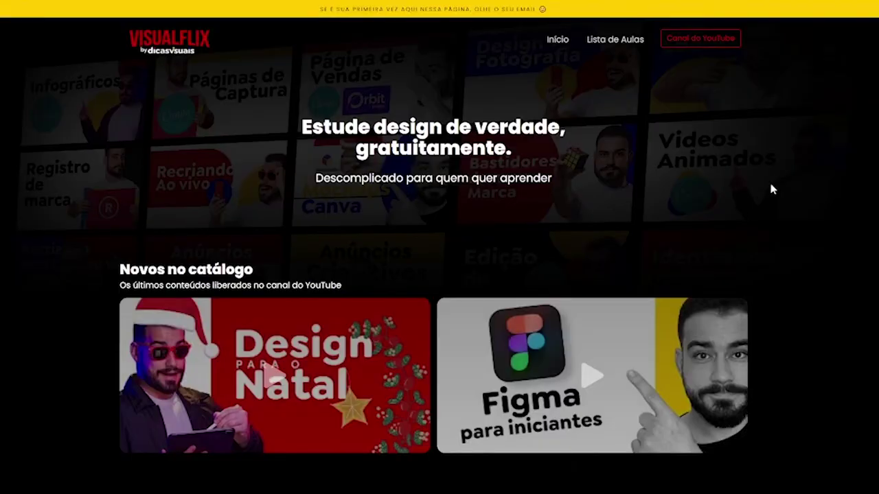
- Browse the Visualflix site's lesson catalogue, looking through more lessons in the Canva, Tutoriais and Recriando designs categories
scroll(771, 190, down, 8)
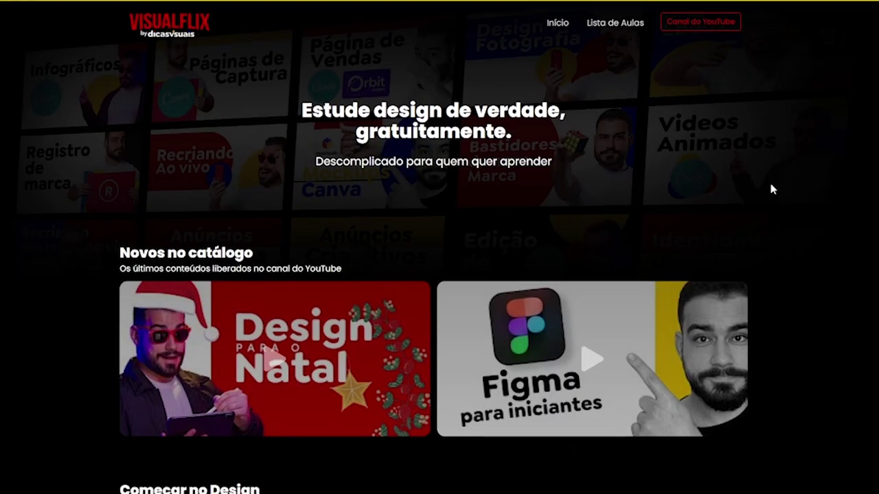
scroll(771, 189, down, 8)
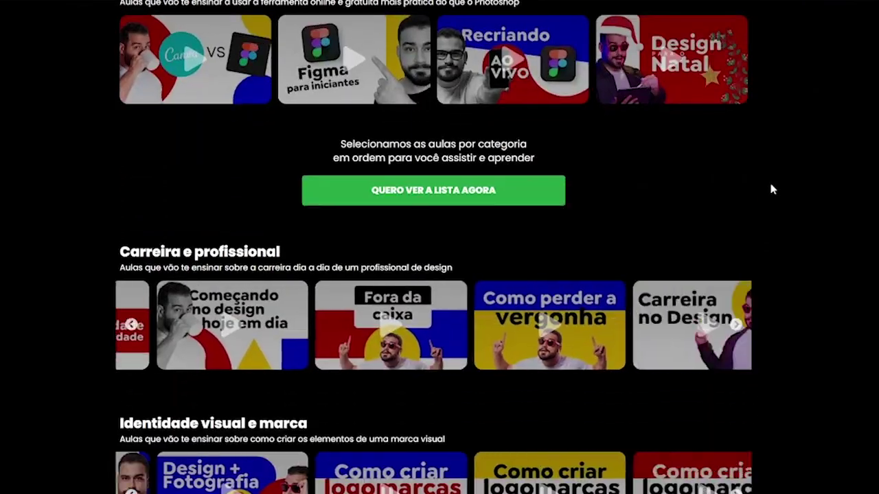
scroll(771, 186, down, 8)
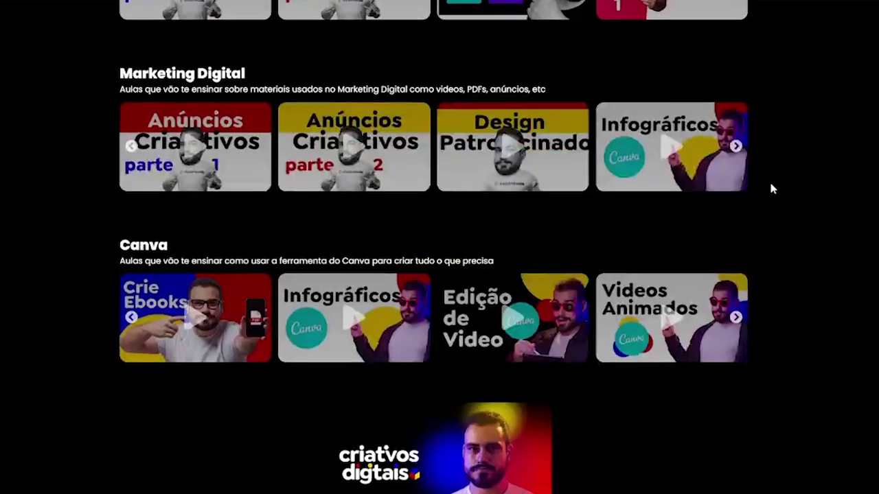
click(735, 318)
click(735, 318)
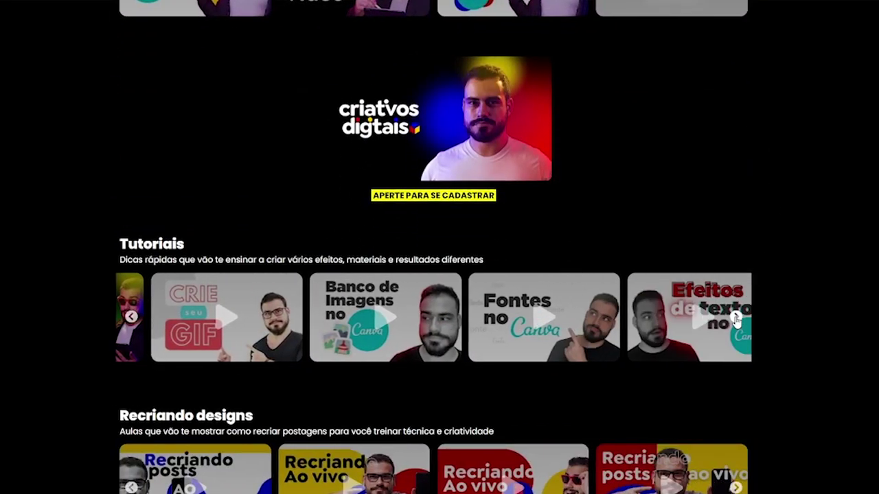
click(735, 318)
scroll(735, 330, down, 2)
click(735, 350)
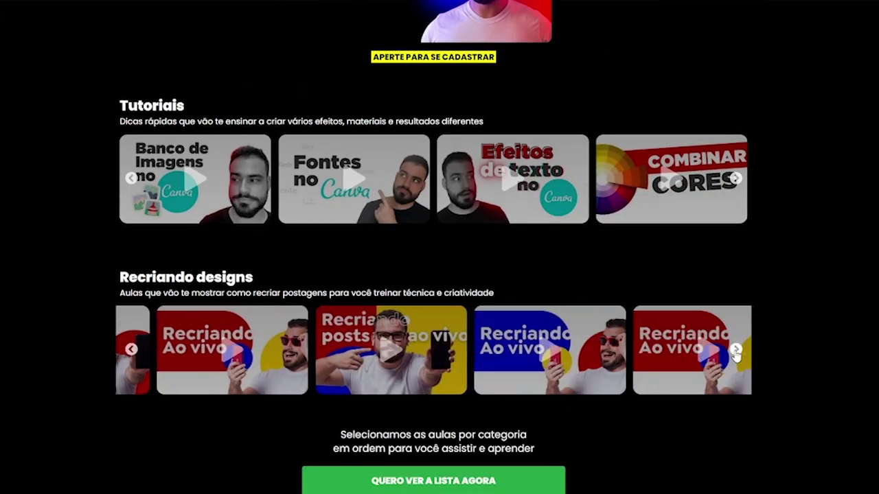
scroll(743, 335, up, 15)
scroll(743, 335, up, 10)
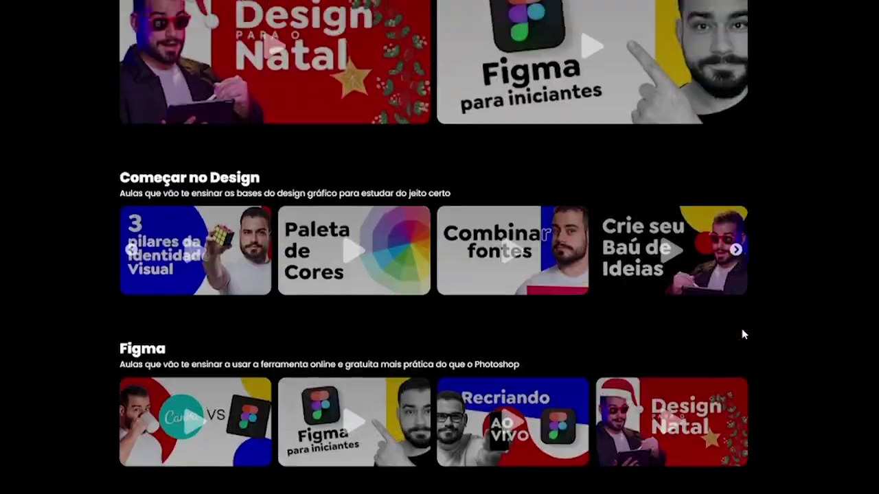